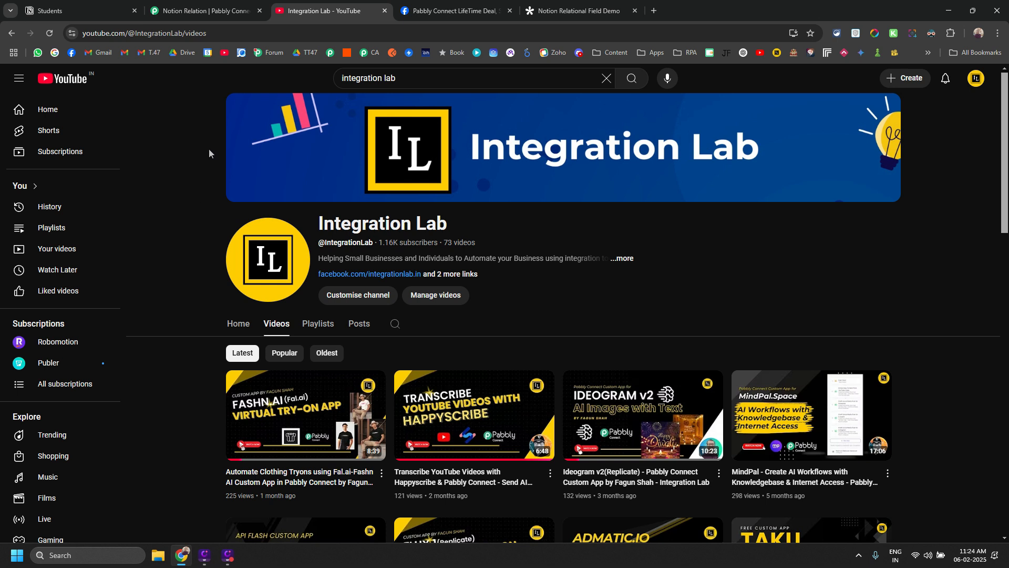
Switch to Notion and look through the Students and Standard databases, including the Standard relation options of the first student
{"action": "left_click", "coordinate": [79, 10]}
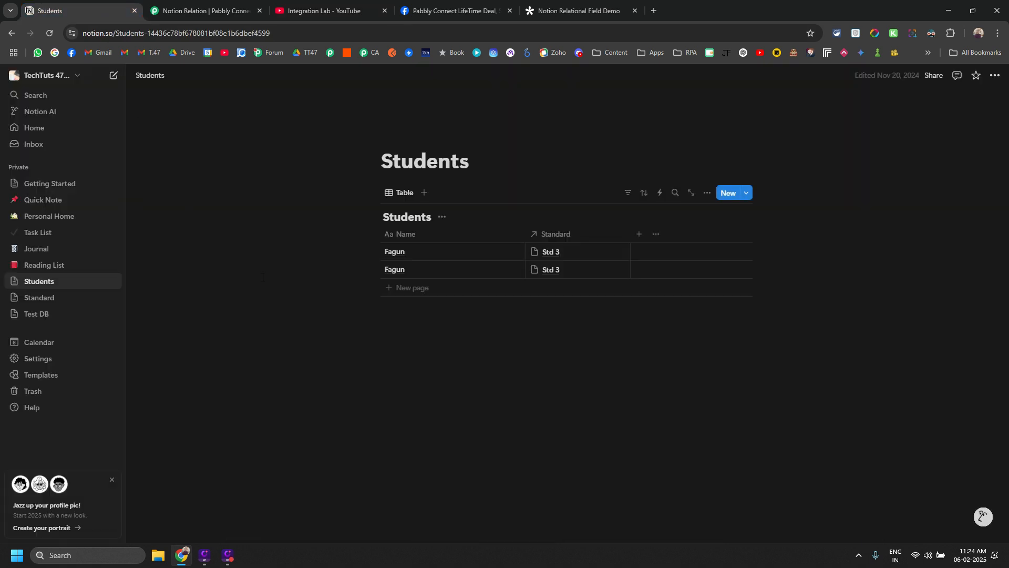
{"action": "left_click", "coordinate": [51, 299]}
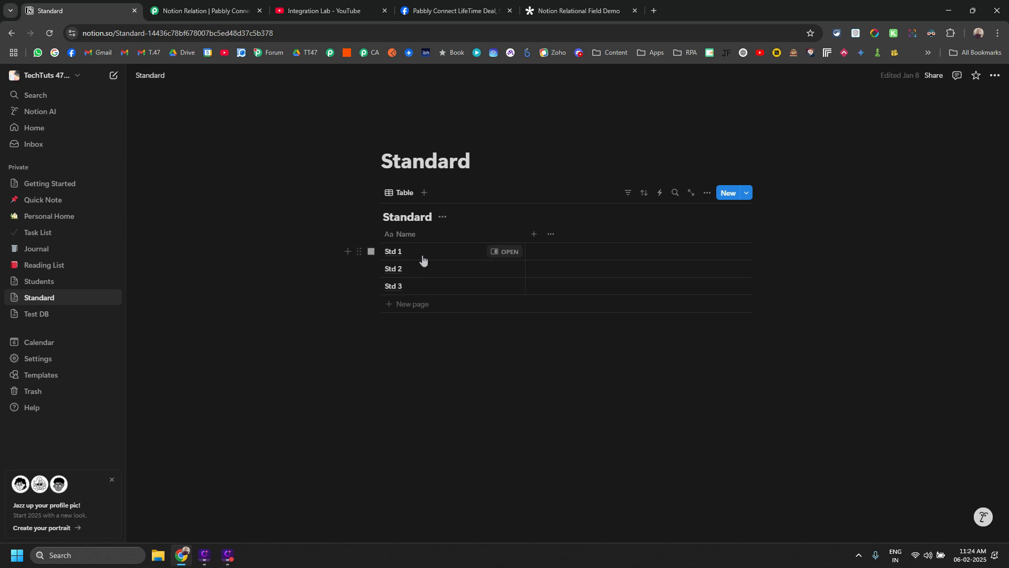
{"action": "left_click", "coordinate": [59, 283]}
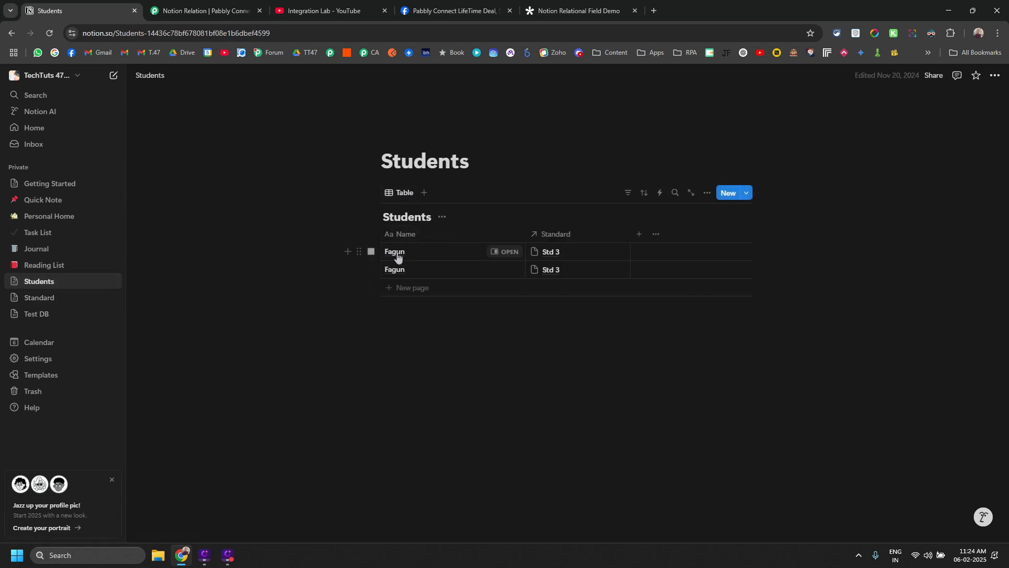
{"action": "left_click", "coordinate": [556, 253]}
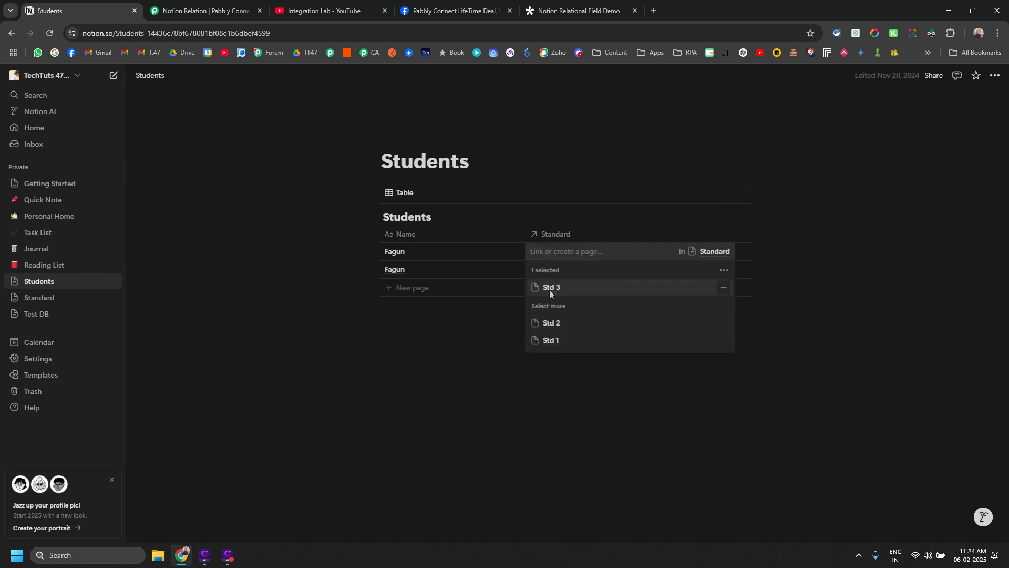
{"action": "left_click", "coordinate": [487, 363]}
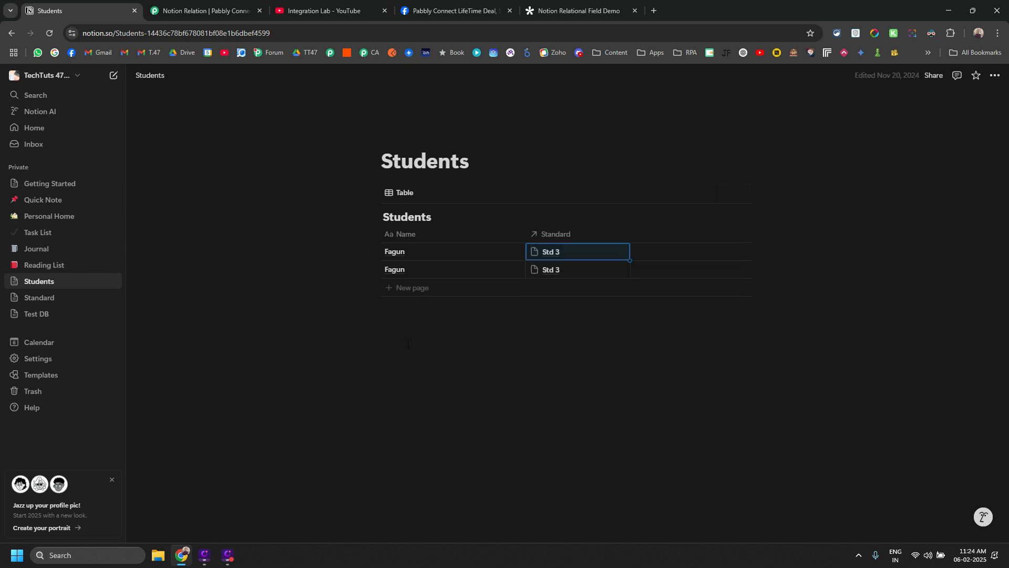
{"action": "left_click", "coordinate": [45, 303]}
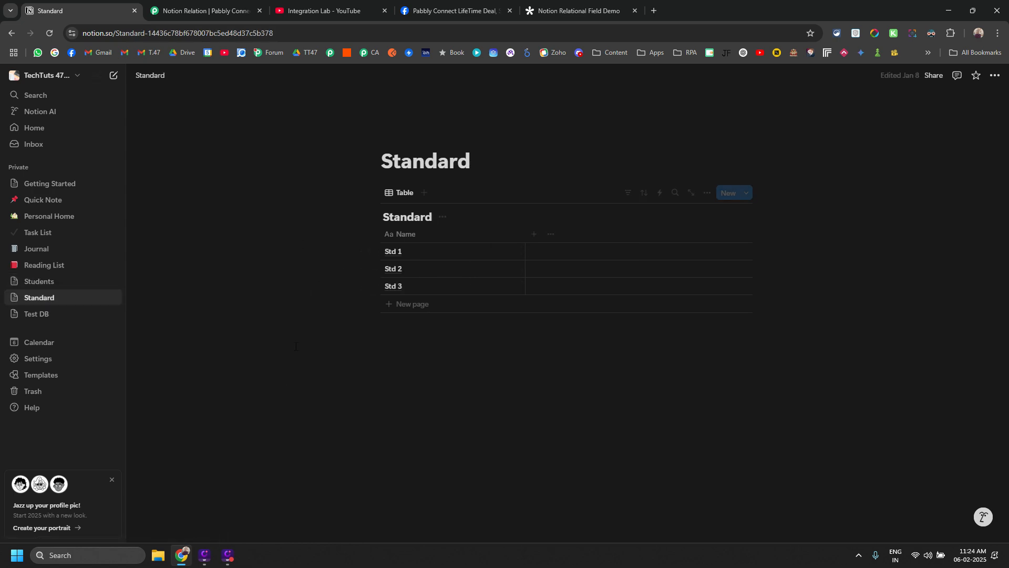
In the Notion Relation workflow in Pabbly Connect, review the settings and unsupported-field note of action 3, Create Database Item, and collapse it
{"action": "left_click", "coordinate": [174, 4]}
{"action": "scroll", "coordinate": [236, 310], "scroll_direction": "down", "scroll_amount": 12}
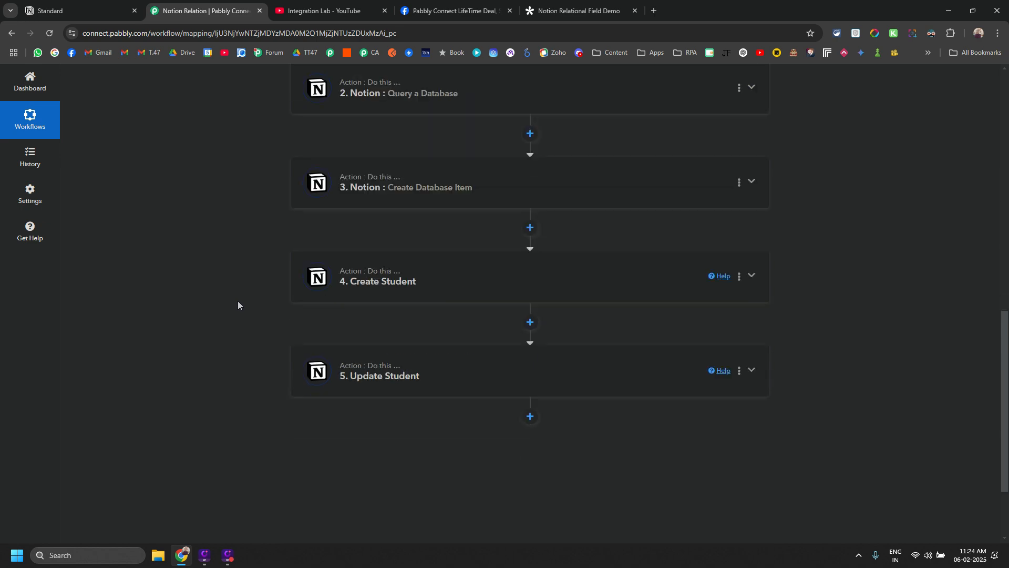
{"action": "scroll", "coordinate": [238, 302], "scroll_direction": "up", "scroll_amount": 3}
{"action": "left_click", "coordinate": [317, 340]}
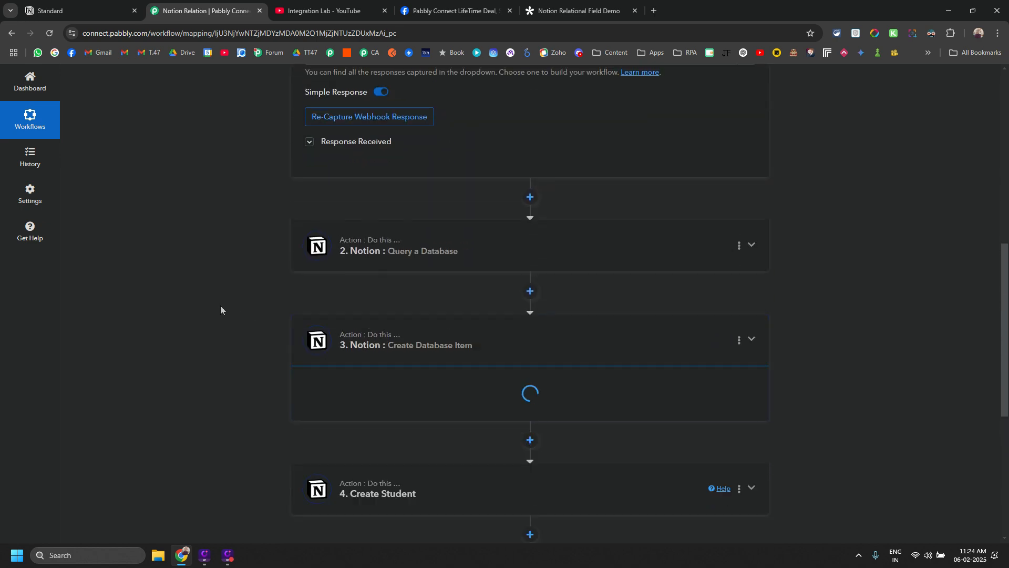
{"action": "scroll", "coordinate": [367, 258], "scroll_direction": "down", "scroll_amount": 7}
{"action": "scroll", "coordinate": [357, 253], "scroll_direction": "up", "scroll_amount": 4}
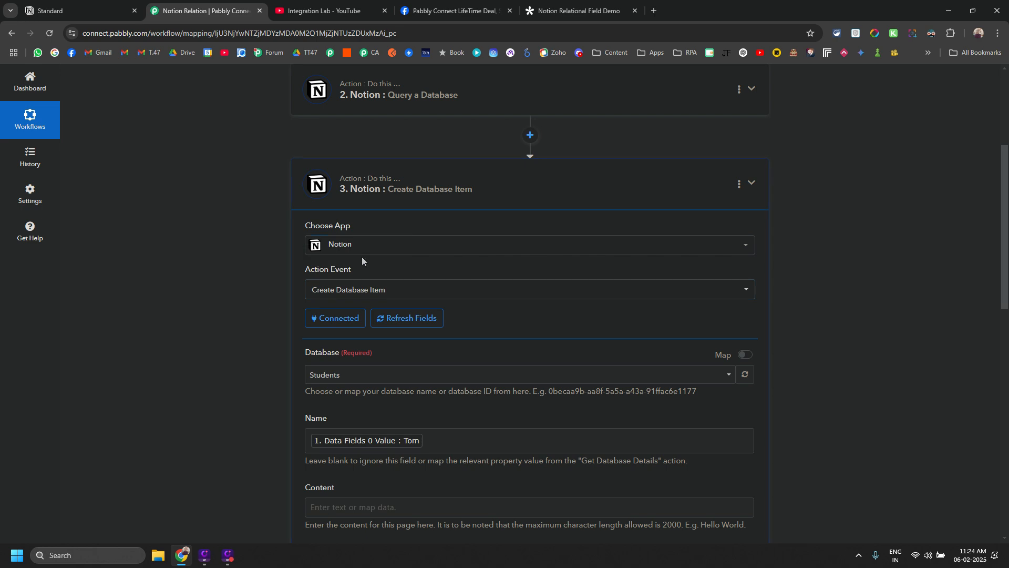
{"action": "scroll", "coordinate": [295, 275], "scroll_direction": "down", "scroll_amount": 3}
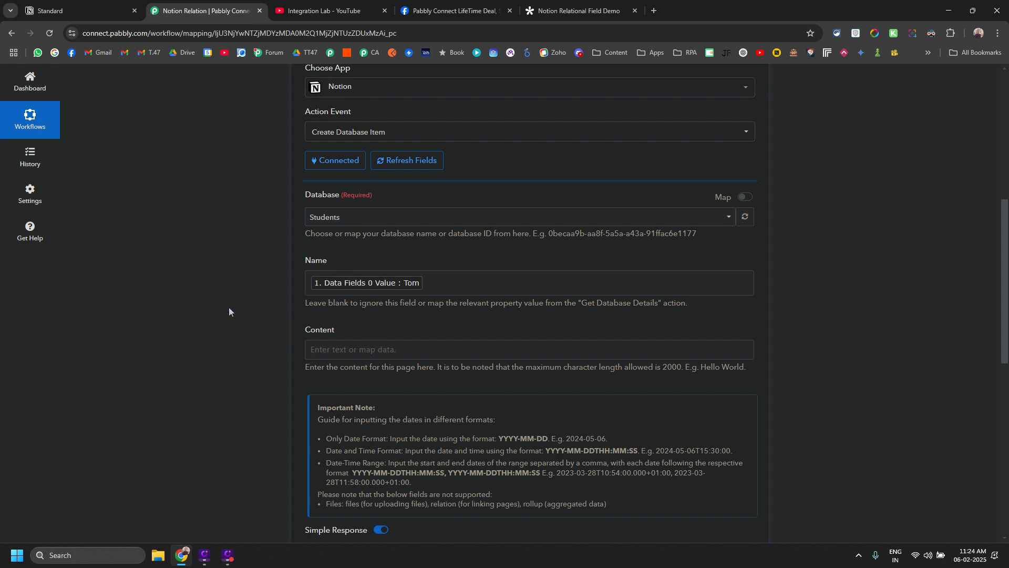
{"action": "scroll", "coordinate": [232, 307], "scroll_direction": "up", "scroll_amount": 3}
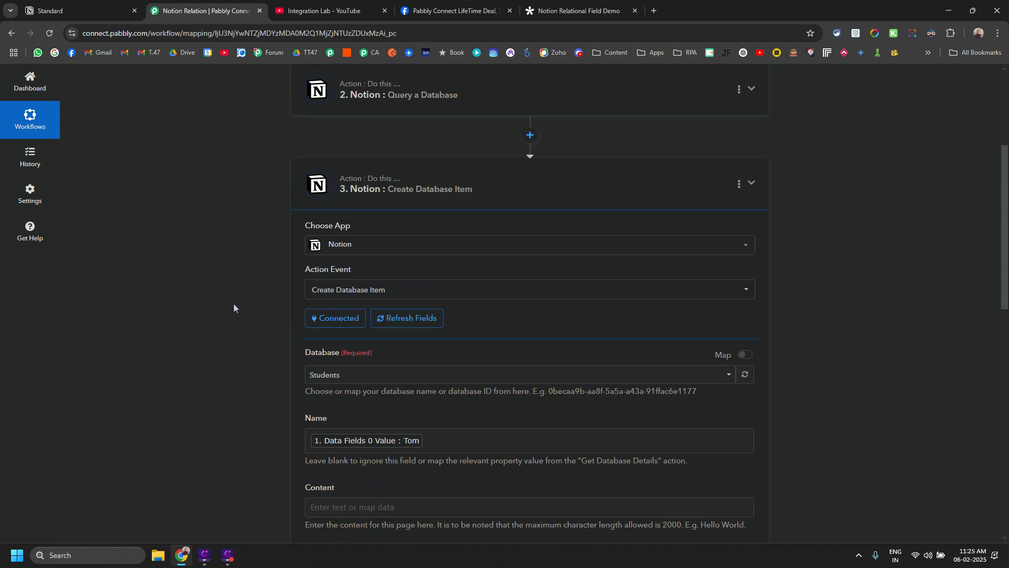
{"action": "left_click", "coordinate": [368, 189]}
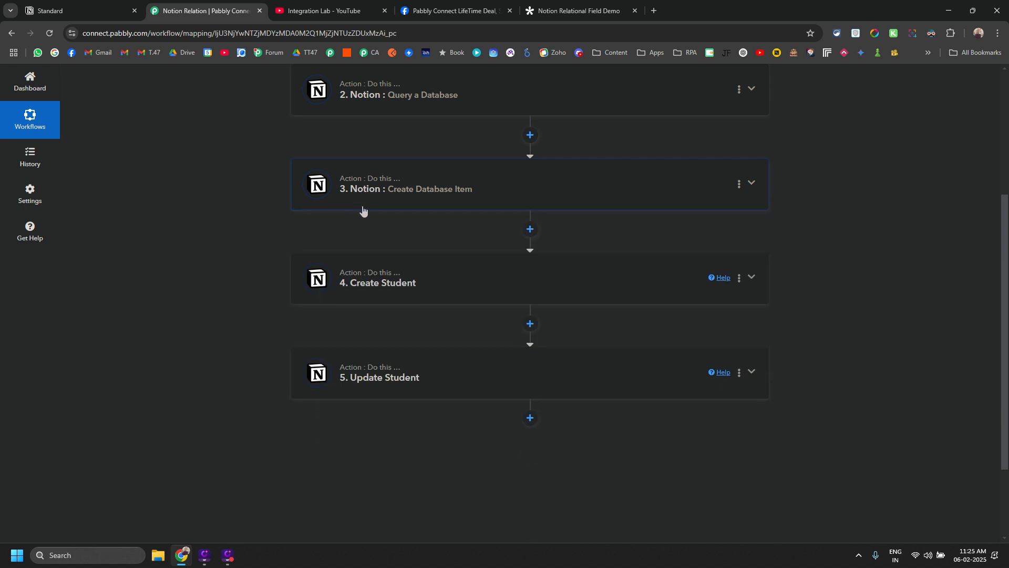
{"action": "scroll", "coordinate": [363, 211], "scroll_direction": "up", "scroll_amount": 3}
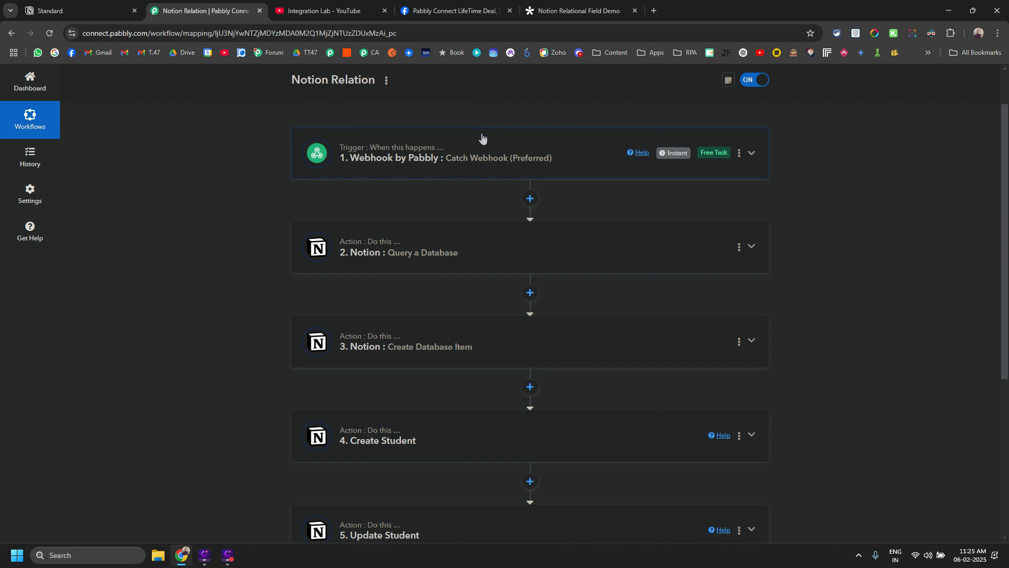
Submit the Notion Relational Field Demo form with a student's first name and Std 2 as the standard
{"action": "left_click", "coordinate": [581, 10]}
{"action": "key", "text": "Caps_Lock"}
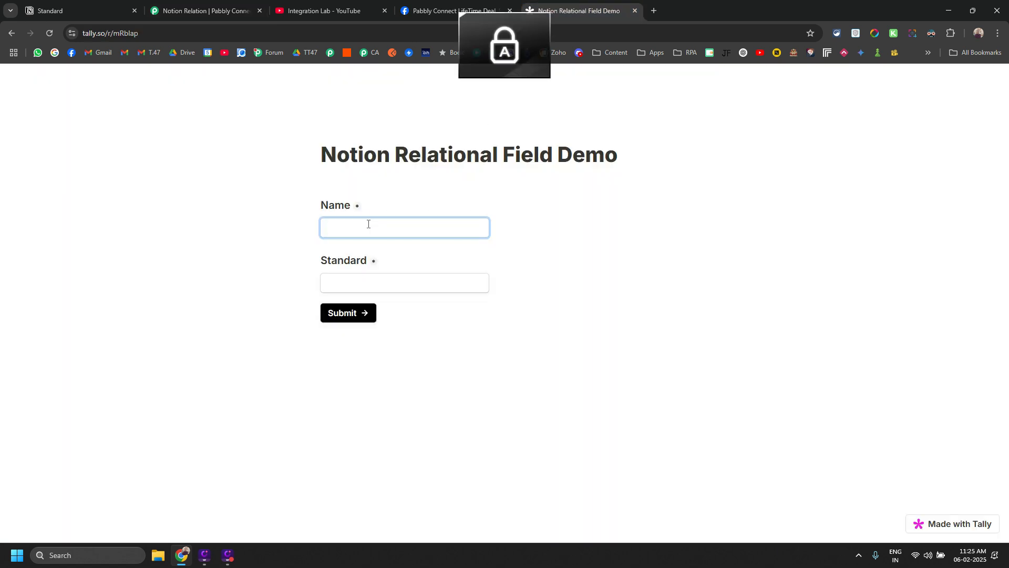
{"action": "type", "text": "T"}
{"action": "key", "text": "Caps_Lock"}
{"action": "type", "text": "om"}
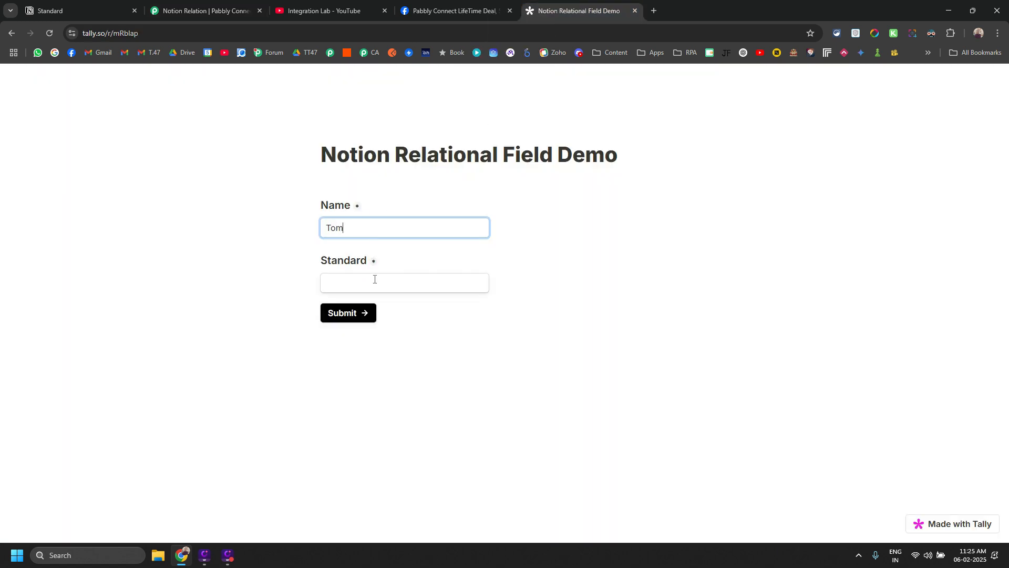
{"action": "left_click", "coordinate": [374, 282]}
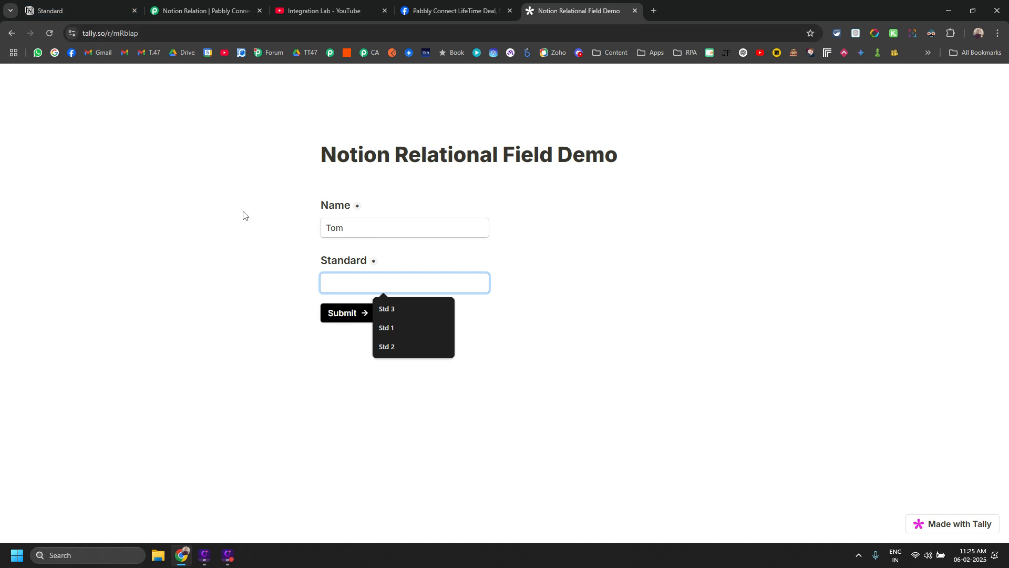
{"action": "left_click", "coordinate": [395, 351]}
{"action": "left_click", "coordinate": [347, 318]}
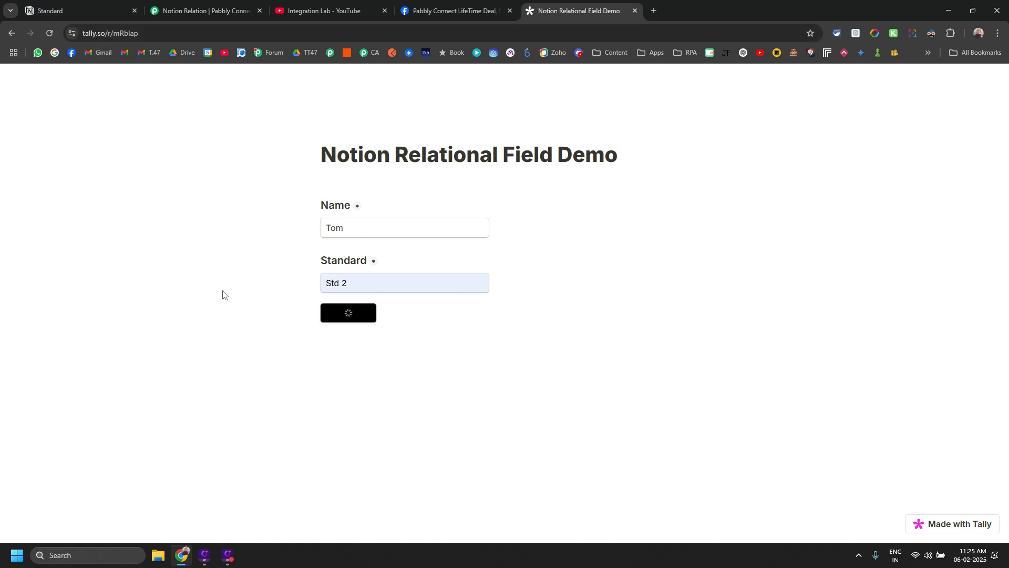
Check the Students database in Notion for the submitted student and the linked standard
{"action": "left_click", "coordinate": [99, 11]}
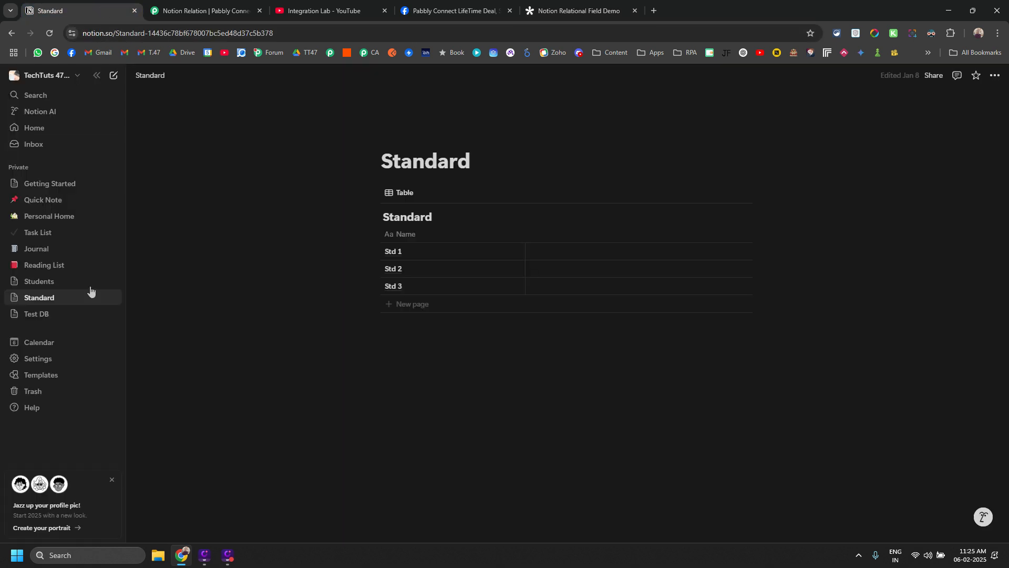
{"action": "left_click", "coordinate": [40, 281]}
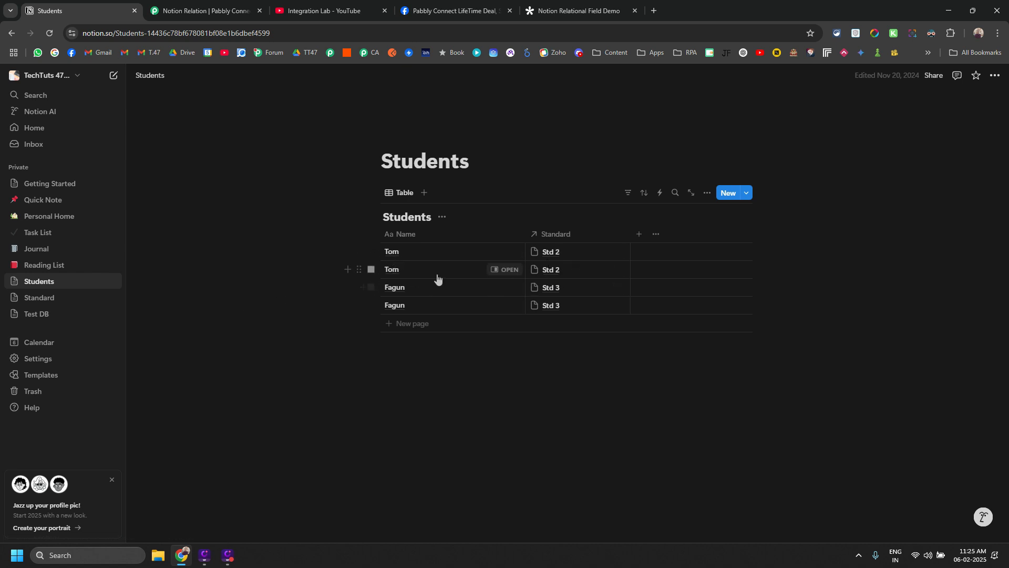
Review the Query a Database action's filter and sort settings in Pabbly Connect and compare them with the Standard database in Notion
{"action": "left_click", "coordinate": [206, 11]}
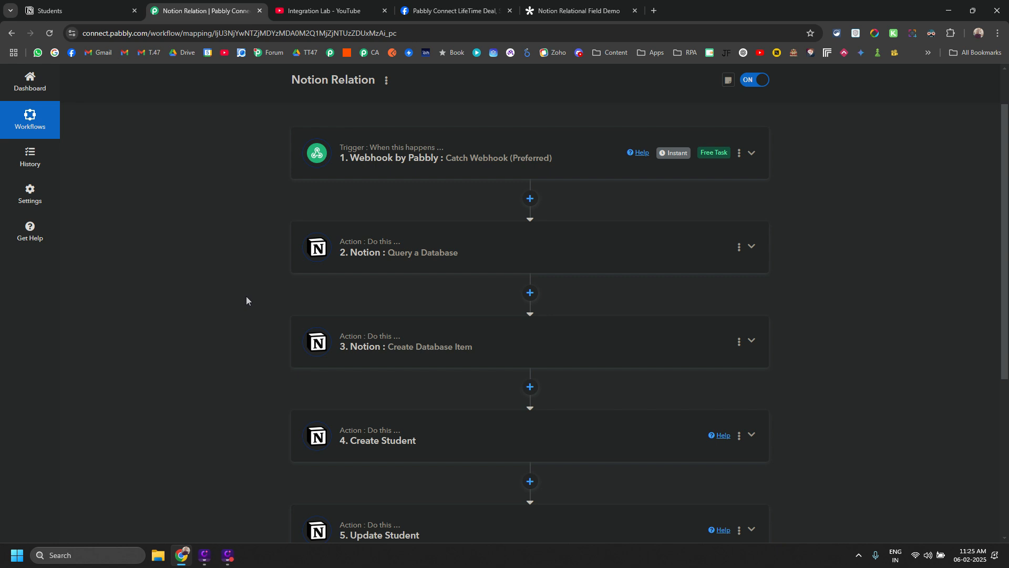
{"action": "scroll", "coordinate": [246, 300], "scroll_direction": "down", "scroll_amount": 1}
{"action": "scroll", "coordinate": [245, 300], "scroll_direction": "up", "scroll_amount": 2}
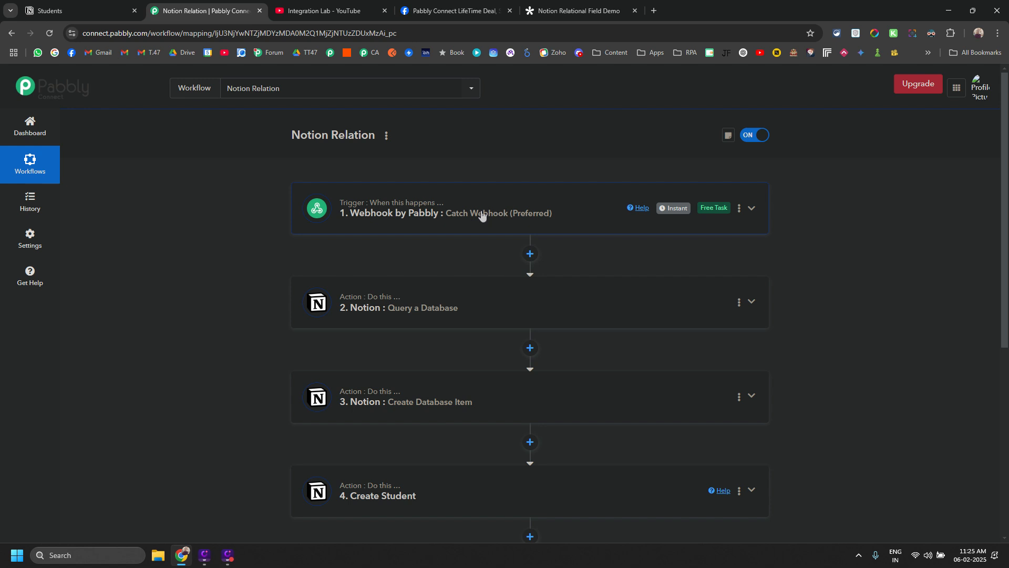
{"action": "left_click", "coordinate": [398, 314]}
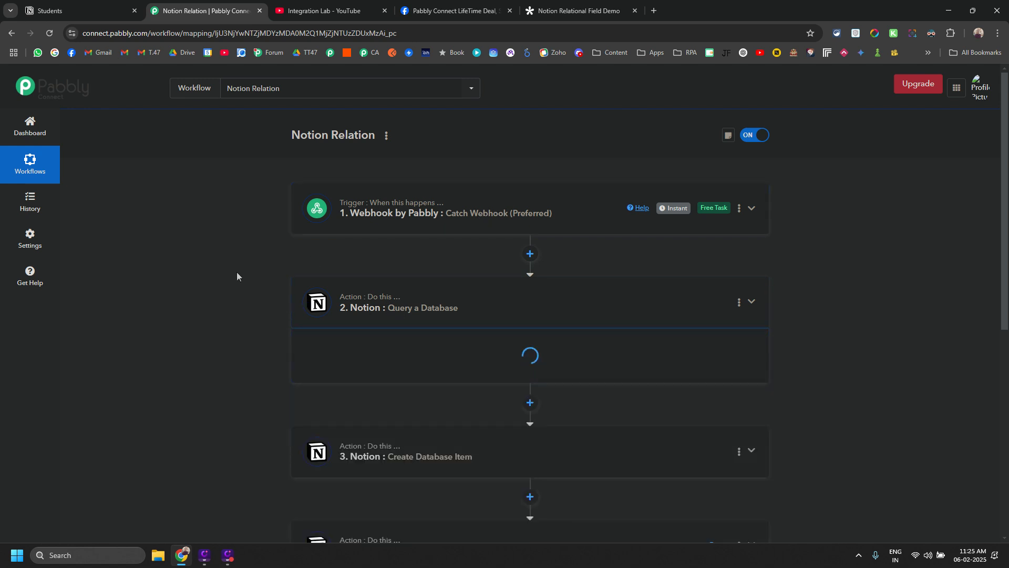
{"action": "scroll", "coordinate": [446, 294], "scroll_direction": "down", "scroll_amount": 2}
{"action": "scroll", "coordinate": [446, 294], "scroll_direction": "down", "scroll_amount": 3}
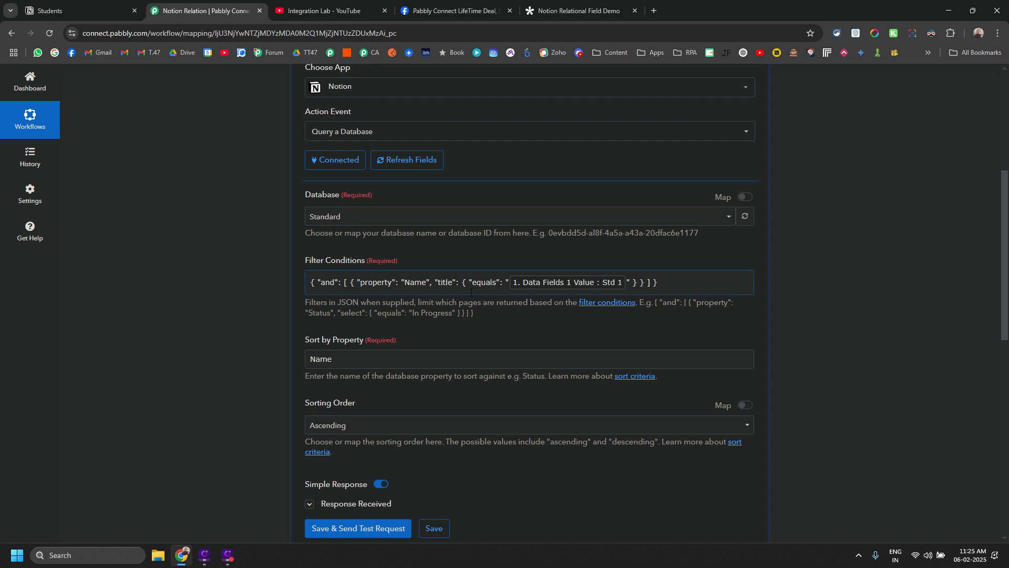
{"action": "left_click", "coordinate": [80, 7]}
{"action": "left_click", "coordinate": [38, 299]}
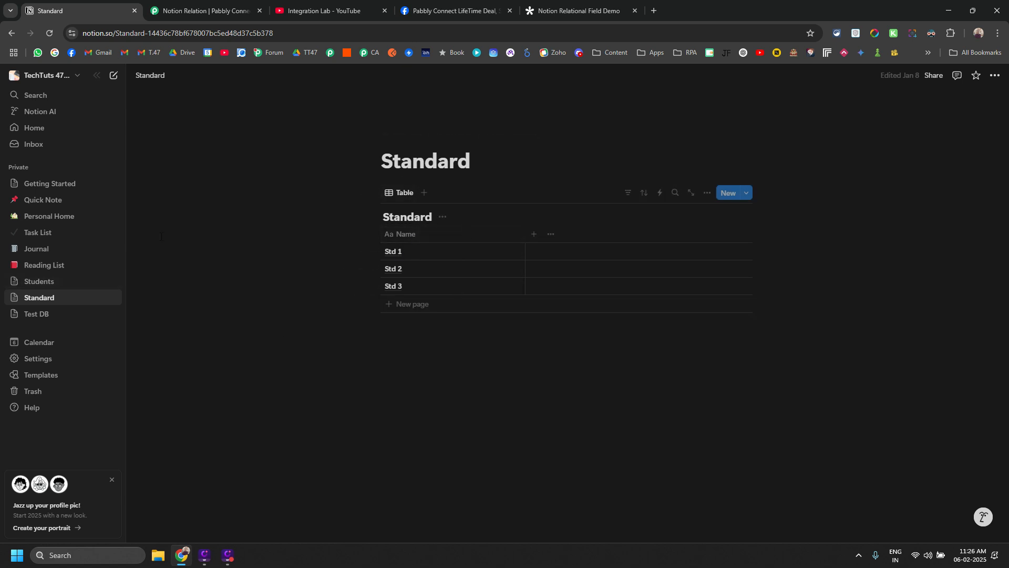
Back in Pabbly Connect, inspect the Query a Database response, highlighting the Results 0 Id value and the Results 0 Parent Database Id label
{"action": "left_click", "coordinate": [200, 10]}
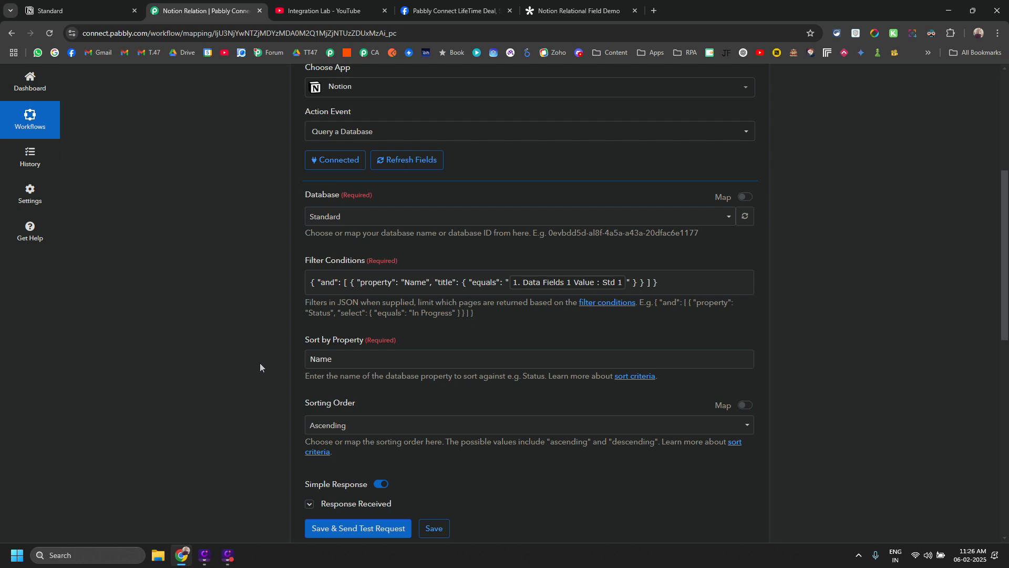
{"action": "scroll", "coordinate": [273, 366], "scroll_direction": "down", "scroll_amount": 3}
{"action": "left_click", "coordinate": [349, 344]}
{"action": "scroll", "coordinate": [456, 320], "scroll_direction": "down", "scroll_amount": 3}
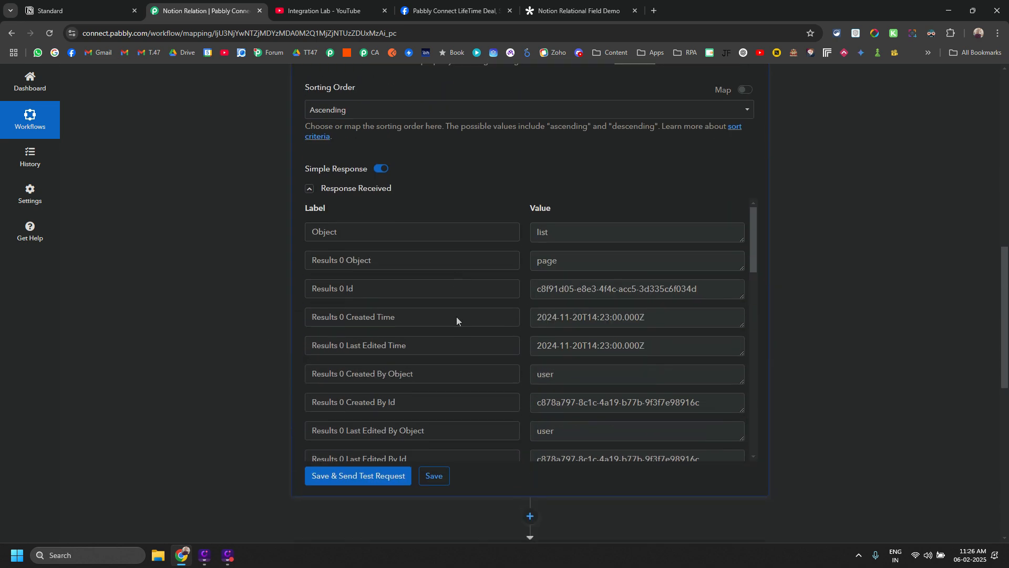
{"action": "left_click_drag", "start_coordinate": [702, 292], "coordinate": [546, 297]}
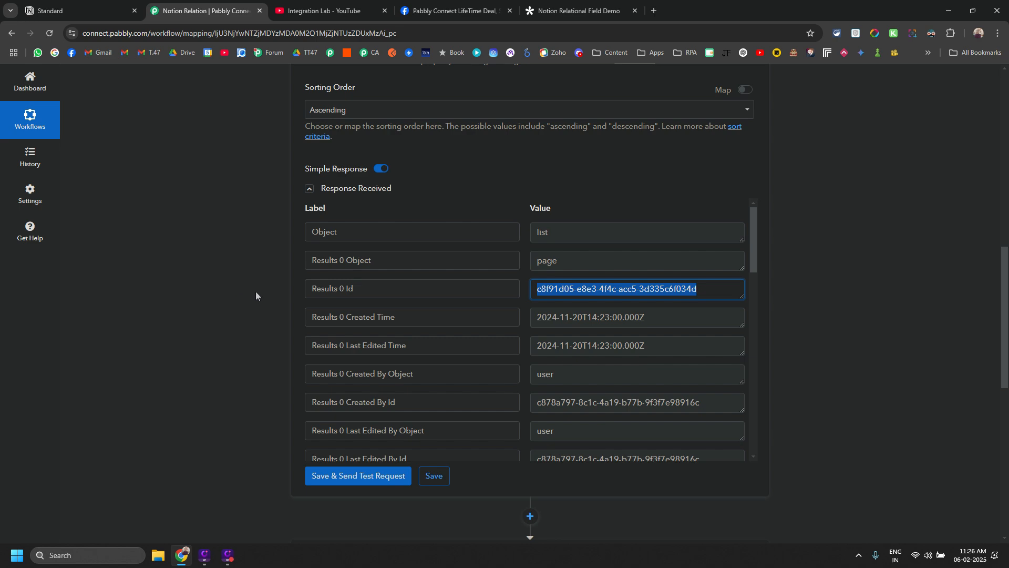
{"action": "scroll", "coordinate": [260, 324], "scroll_direction": "down", "scroll_amount": 4}
{"action": "scroll", "coordinate": [407, 298], "scroll_direction": "up", "scroll_amount": 3}
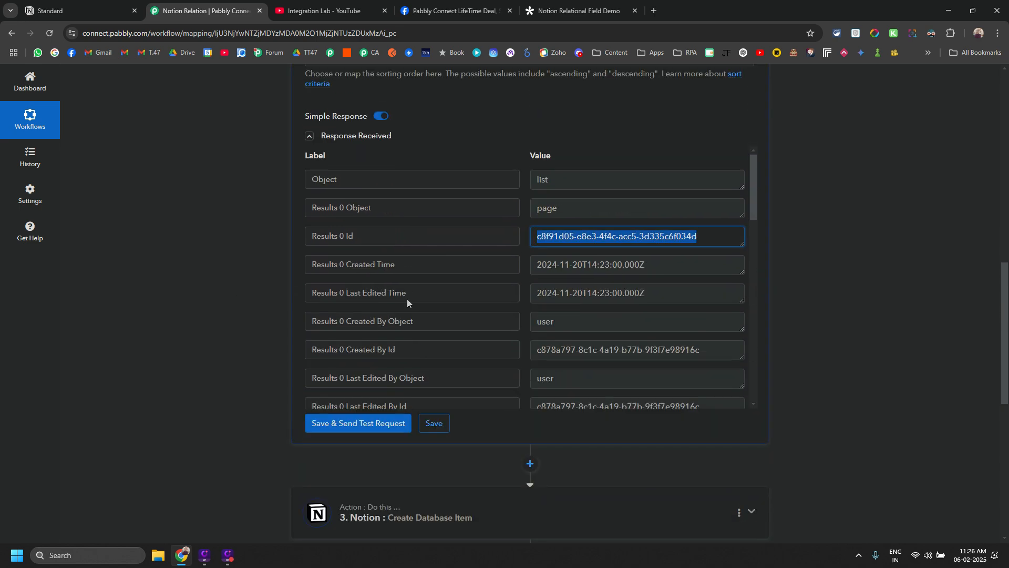
{"action": "scroll", "coordinate": [406, 298], "scroll_direction": "down", "scroll_amount": 4}
{"action": "scroll", "coordinate": [634, 313], "scroll_direction": "down", "scroll_amount": 1}
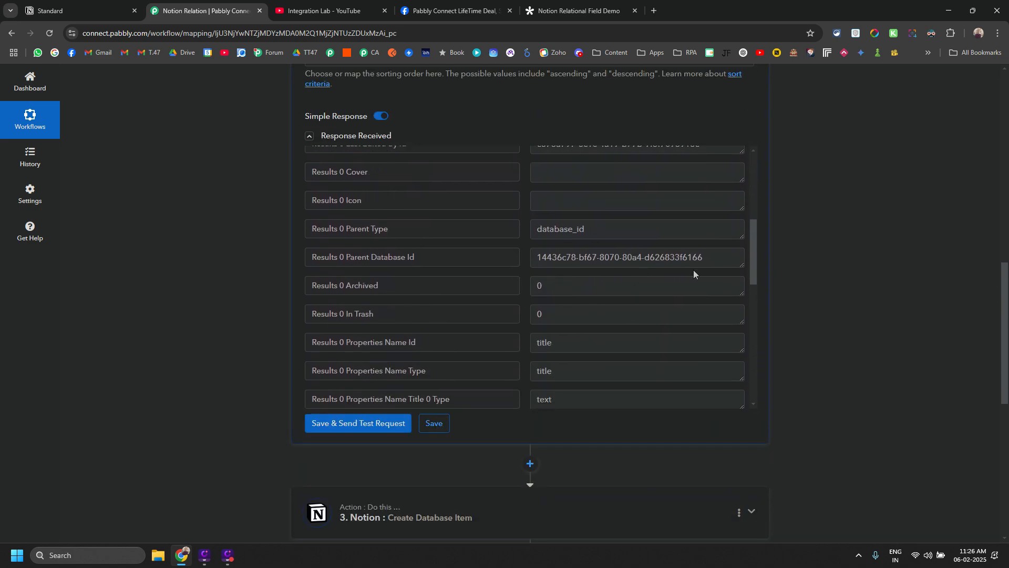
{"action": "left_click_drag", "start_coordinate": [694, 270], "coordinate": [262, 256]}
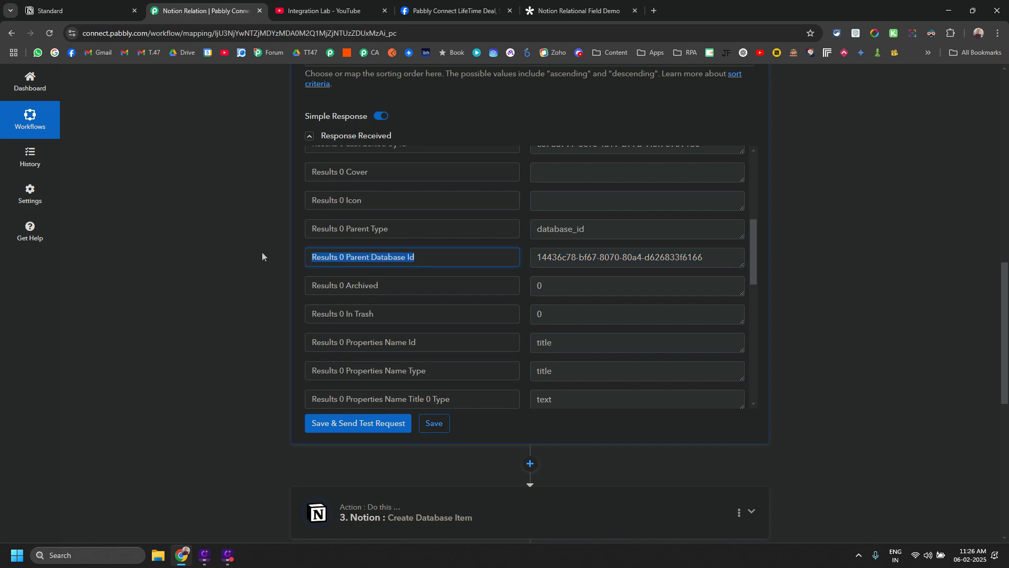
Expand action 3, Create Database Item, and review its Students database and Name mapping together with the received response
{"action": "scroll", "coordinate": [251, 284], "scroll_direction": "down", "scroll_amount": 3}
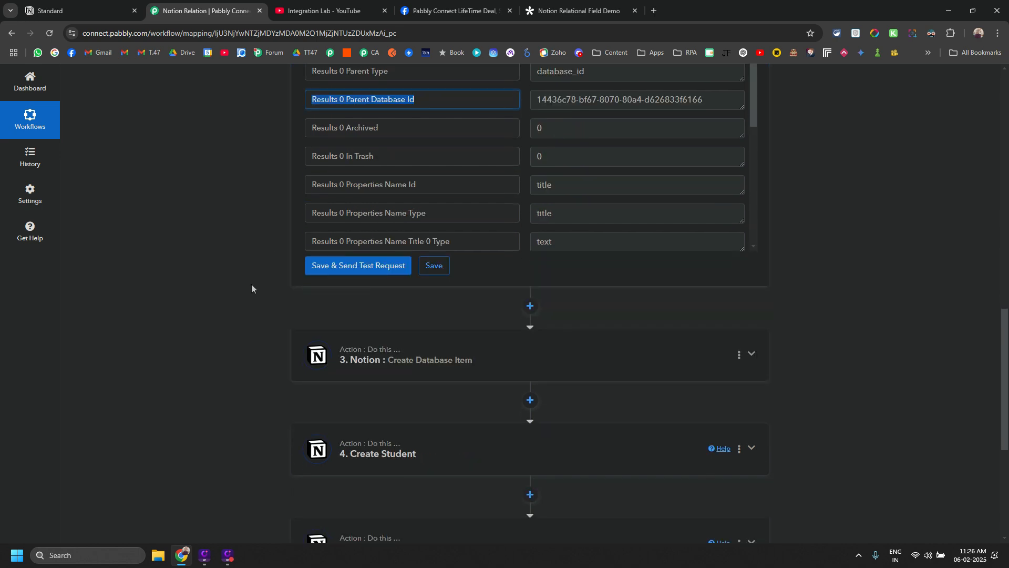
{"action": "scroll", "coordinate": [252, 288], "scroll_direction": "down", "scroll_amount": 2}
{"action": "left_click", "coordinate": [318, 258]}
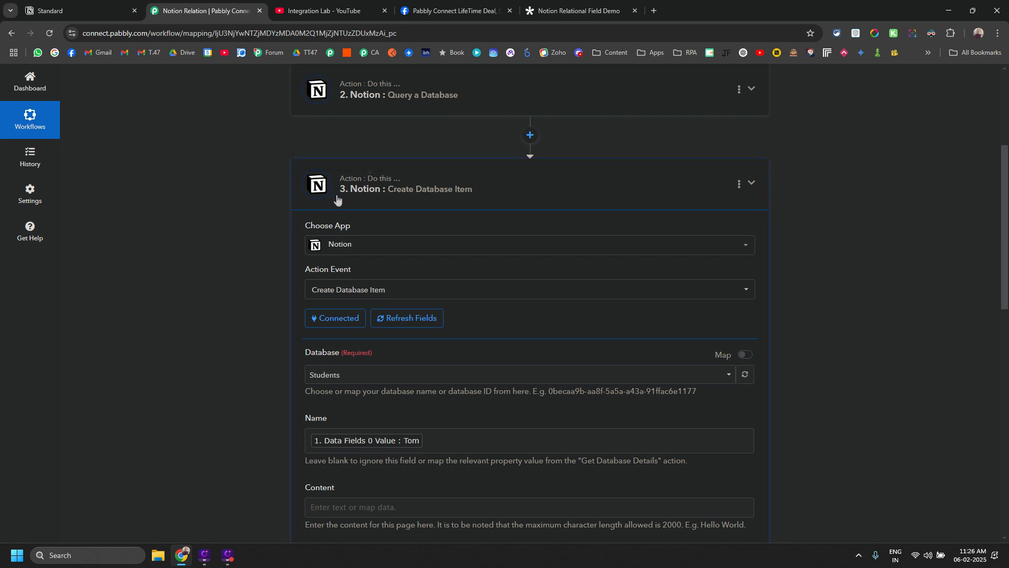
{"action": "scroll", "coordinate": [286, 263], "scroll_direction": "down", "scroll_amount": 4}
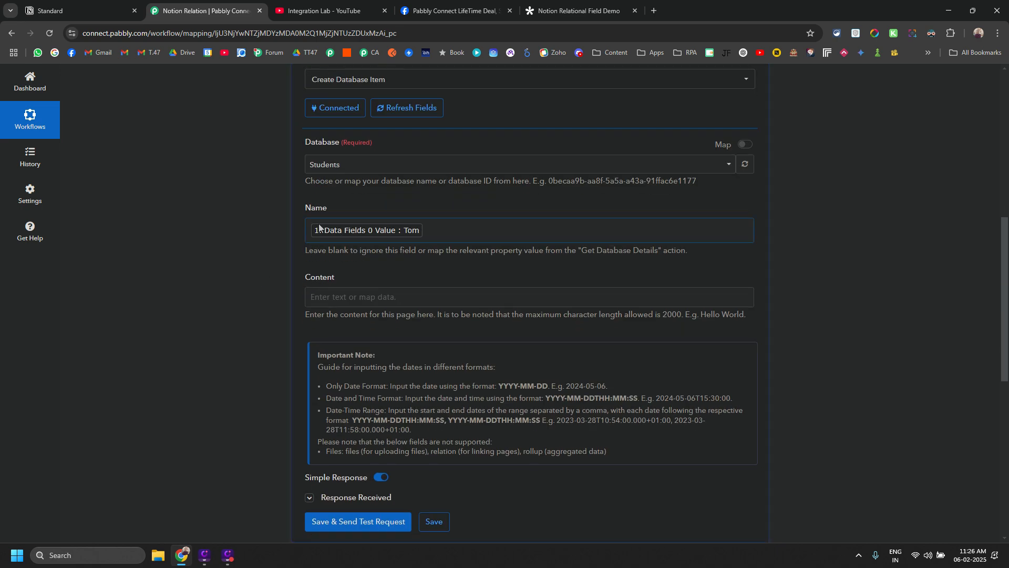
{"action": "scroll", "coordinate": [254, 274], "scroll_direction": "down", "scroll_amount": 3}
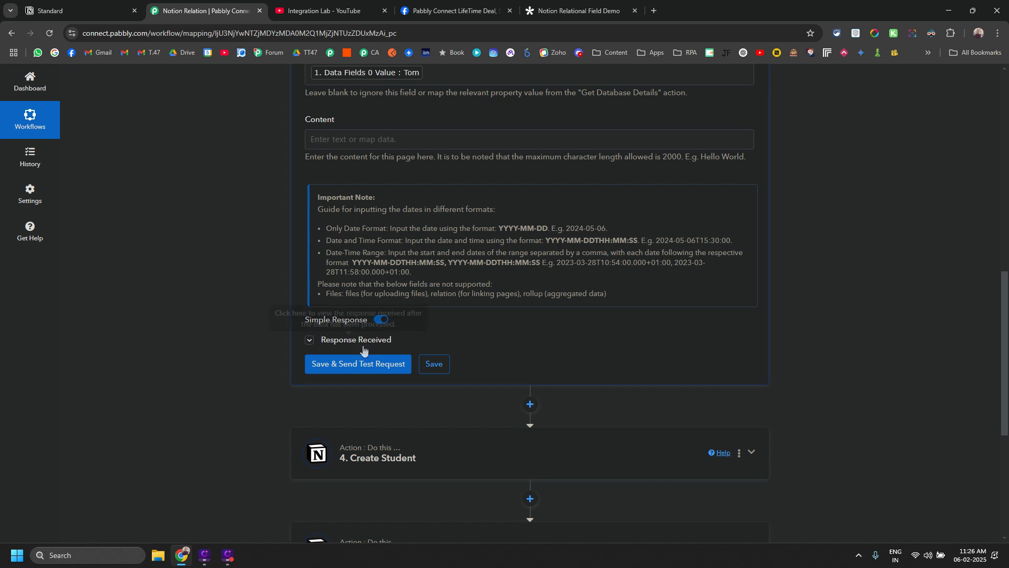
{"action": "left_click", "coordinate": [310, 339]}
{"action": "scroll", "coordinate": [314, 342], "scroll_direction": "down", "scroll_amount": 2}
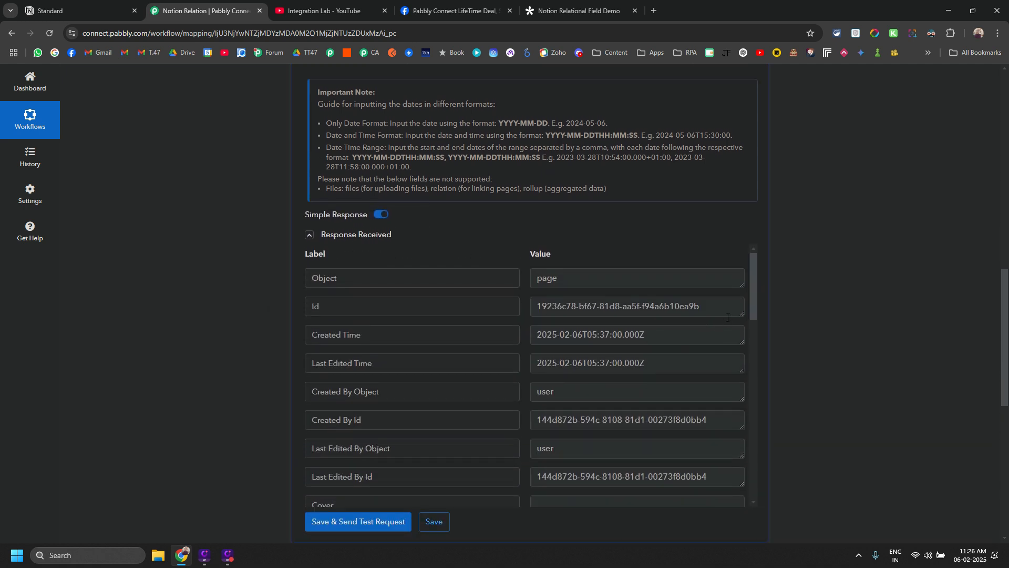
Highlight the Id value in the Create Database Item response, and expand action 5, Update Student, to review its PATCH method and endpoint URL
{"action": "left_click_drag", "start_coordinate": [727, 318], "coordinate": [394, 298]}
{"action": "scroll", "coordinate": [161, 239], "scroll_direction": "down", "scroll_amount": 5}
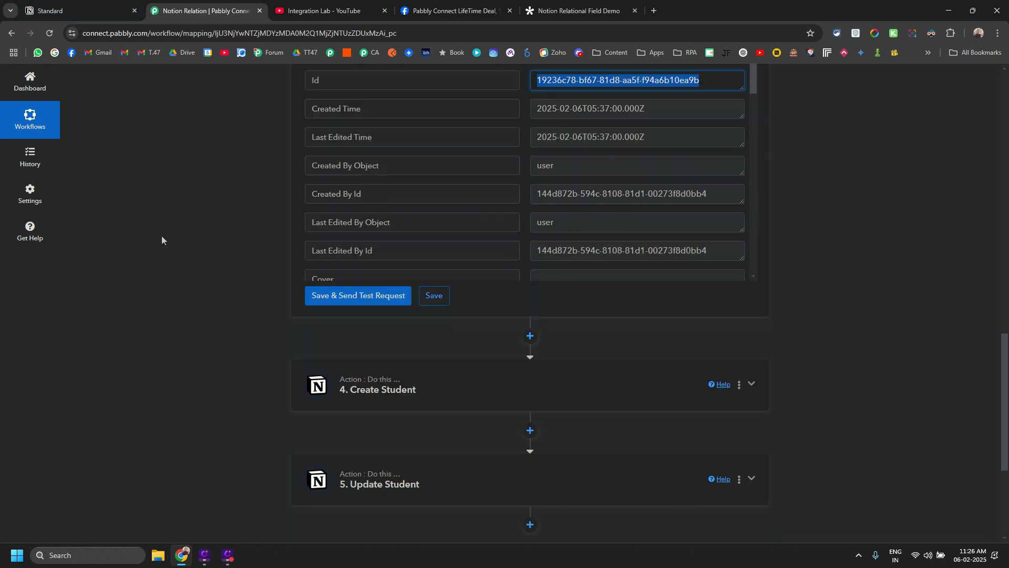
{"action": "left_click", "coordinate": [324, 445]}
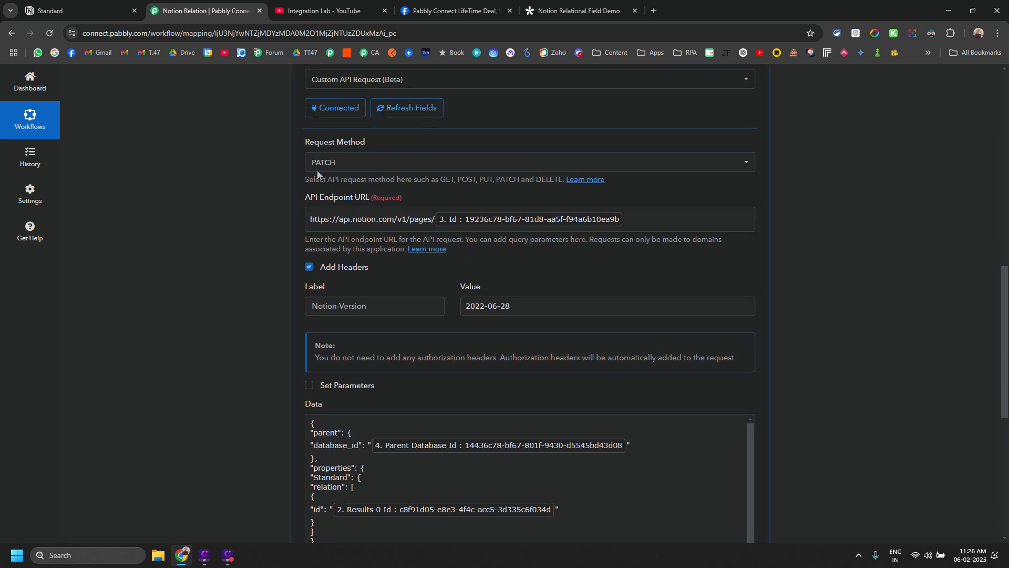
{"action": "scroll", "coordinate": [320, 174], "scroll_direction": "up", "scroll_amount": 3}
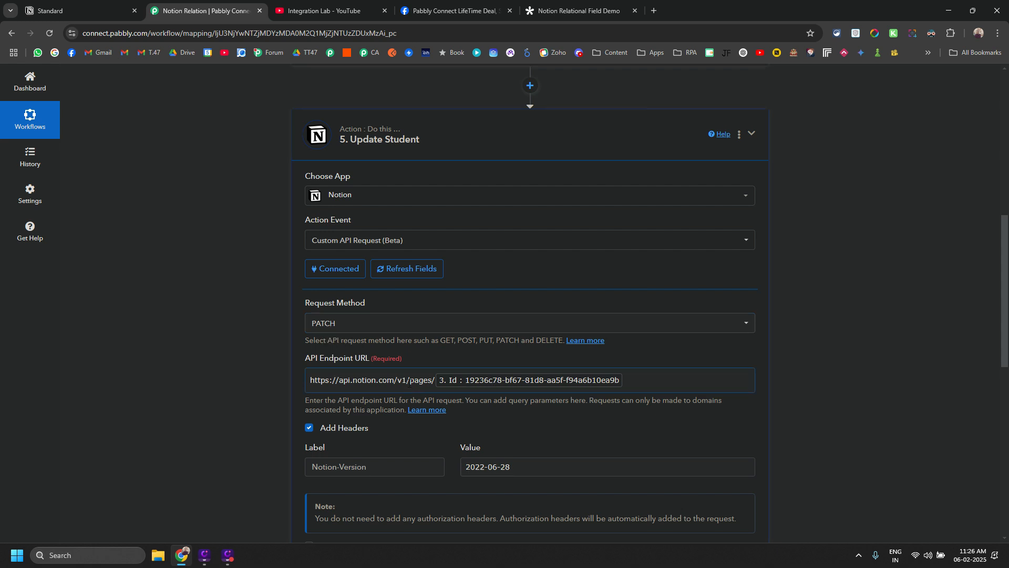
Review the Update Student request's Notion-Version header and JSON data, checking them against the preceding actions
{"action": "scroll", "coordinate": [409, 383], "scroll_direction": "up", "scroll_amount": 6}
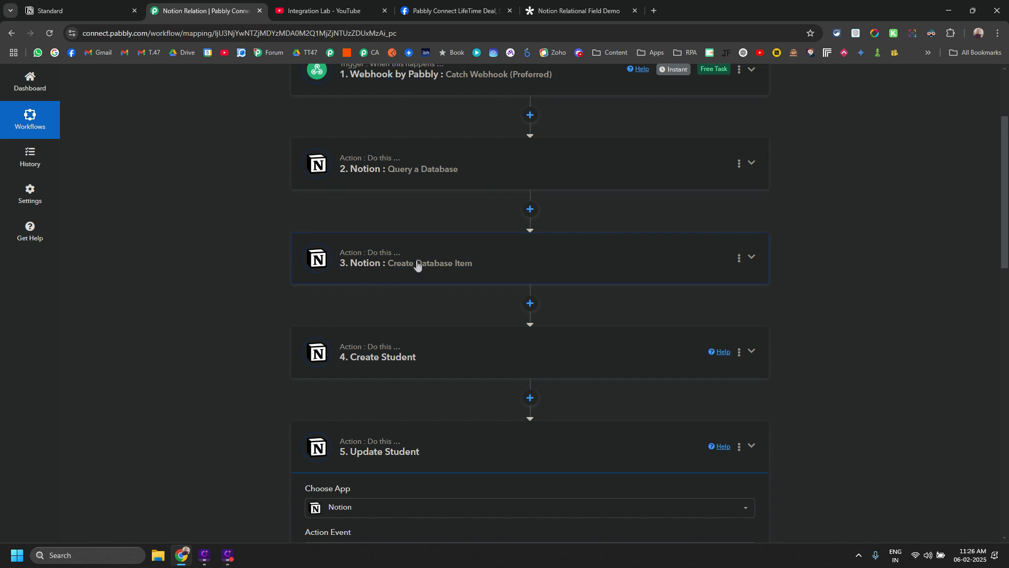
{"action": "scroll", "coordinate": [286, 263], "scroll_direction": "down", "scroll_amount": 3}
{"action": "scroll", "coordinate": [237, 256], "scroll_direction": "up", "scroll_amount": 2}
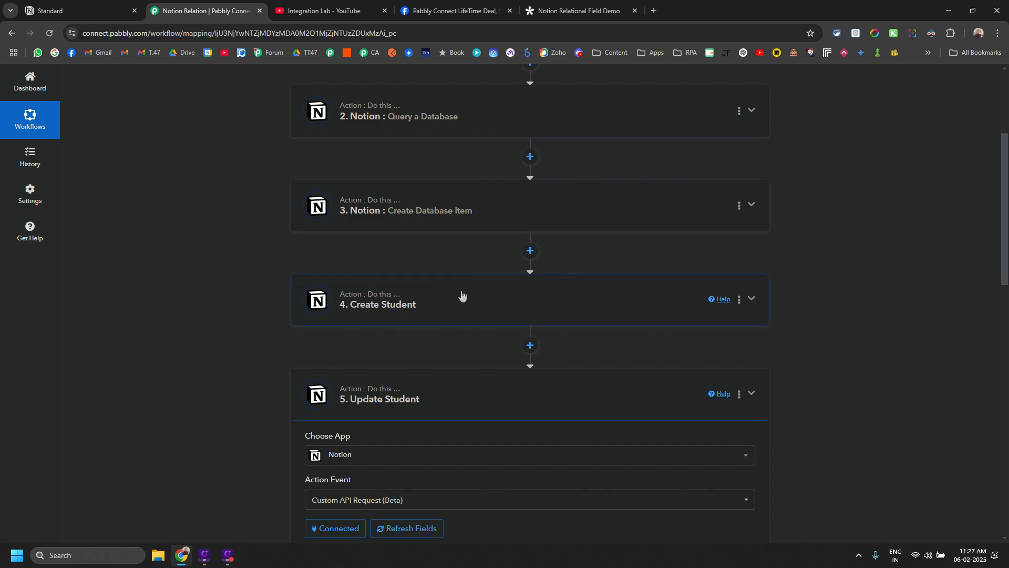
{"action": "scroll", "coordinate": [262, 308], "scroll_direction": "down", "scroll_amount": 5}
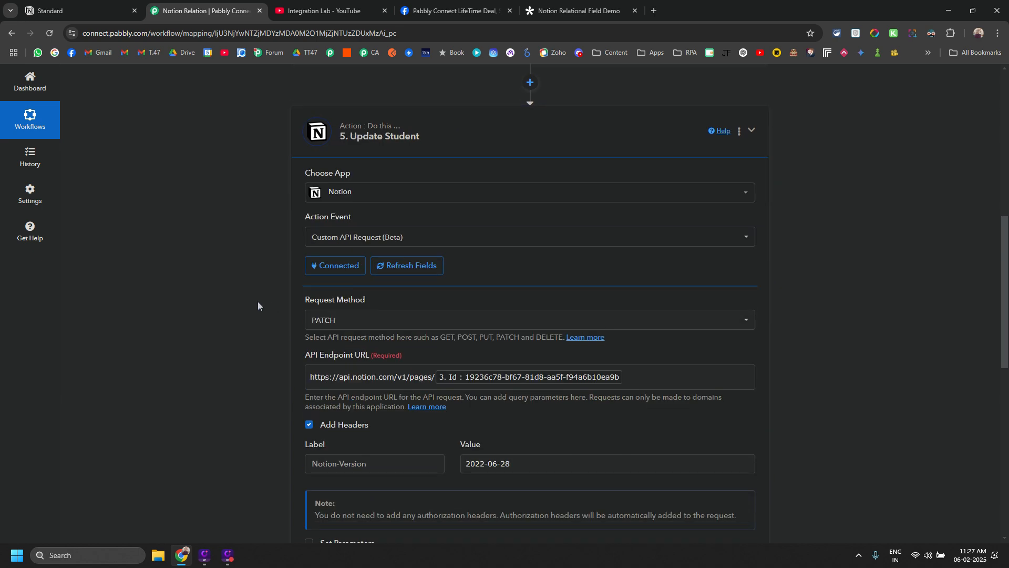
{"action": "scroll", "coordinate": [424, 292], "scroll_direction": "down", "scroll_amount": 3}
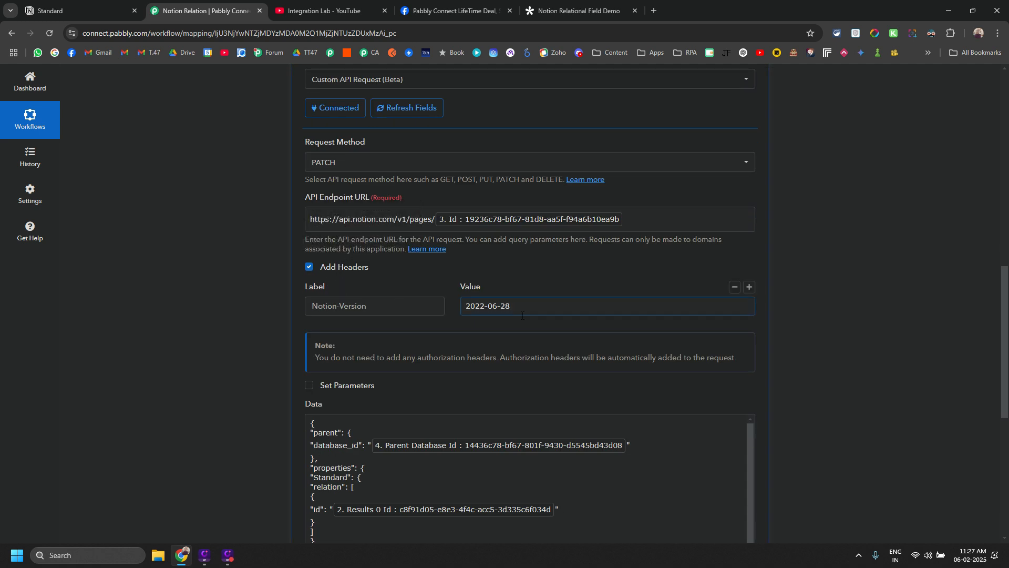
{"action": "scroll", "coordinate": [482, 310], "scroll_direction": "down", "scroll_amount": 4}
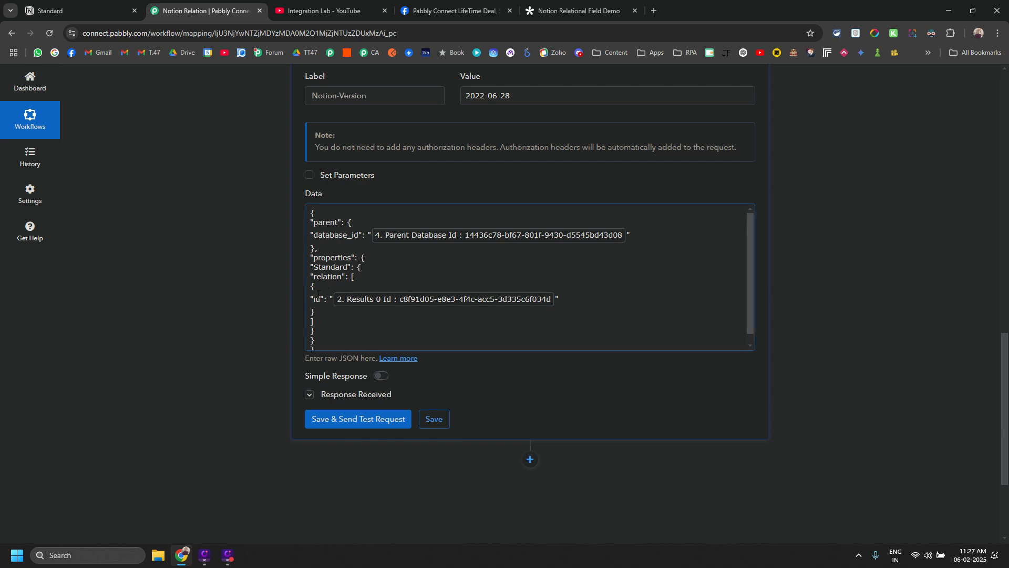
{"action": "scroll", "coordinate": [260, 283], "scroll_direction": "up", "scroll_amount": 5}
{"action": "scroll", "coordinate": [307, 309], "scroll_direction": "down", "scroll_amount": 3}
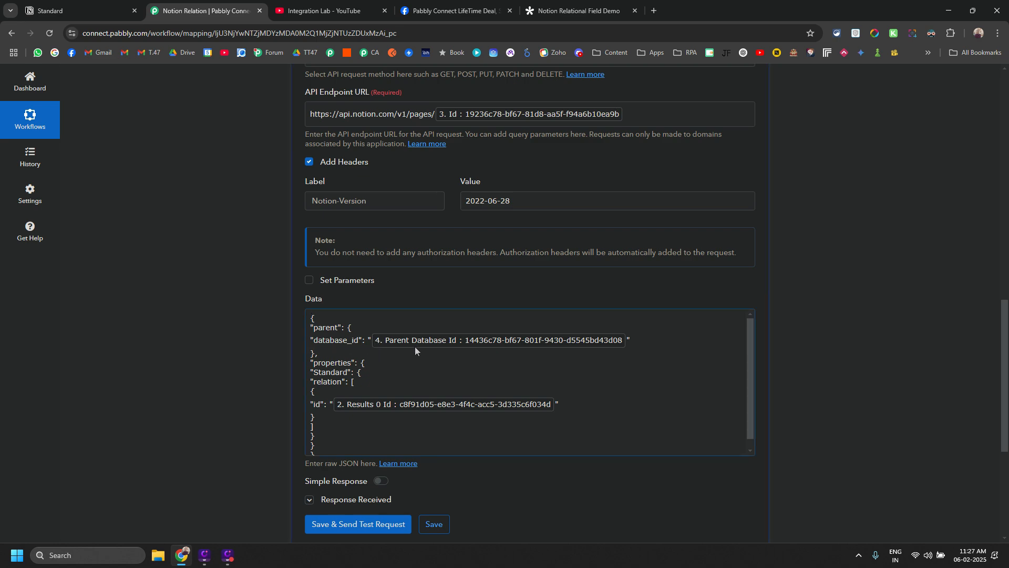
Compare the Create Database Item and Create Student actions with the Id mappings used in the Update Student request
{"action": "scroll", "coordinate": [414, 346], "scroll_direction": "up", "scroll_amount": 10}
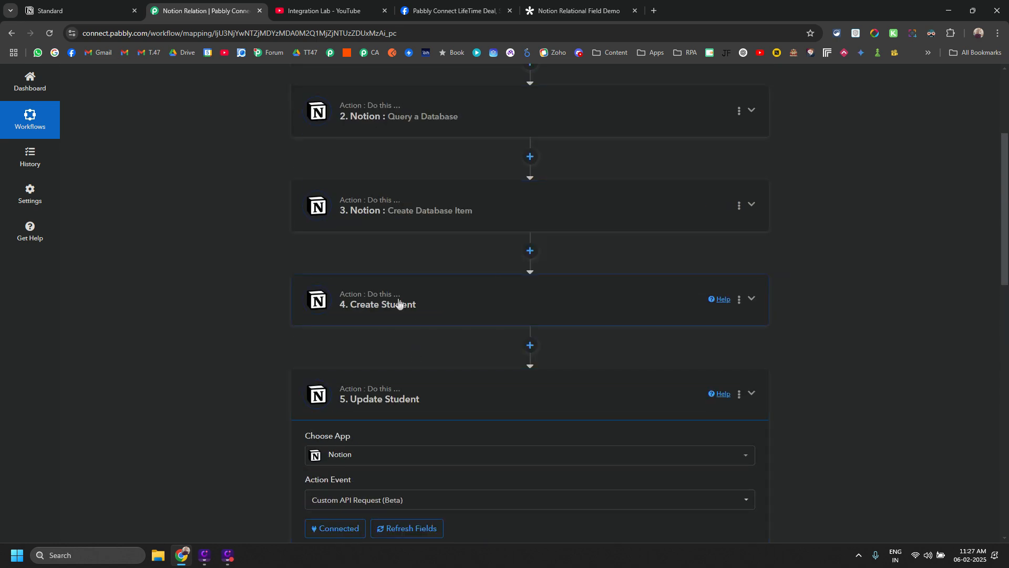
{"action": "scroll", "coordinate": [398, 302], "scroll_direction": "down", "scroll_amount": 3}
{"action": "scroll", "coordinate": [389, 278], "scroll_direction": "up", "scroll_amount": 2}
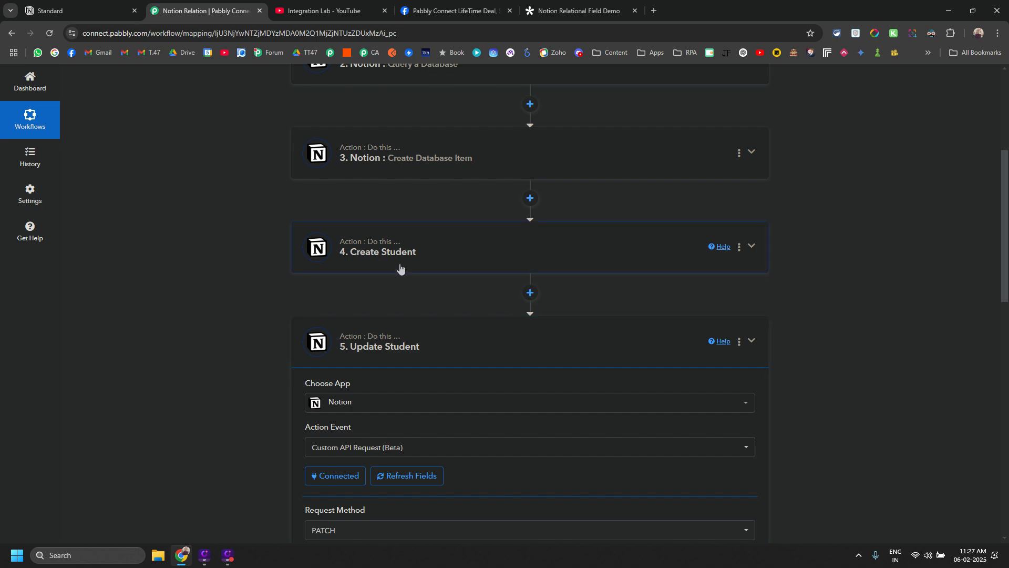
{"action": "scroll", "coordinate": [386, 266], "scroll_direction": "down", "scroll_amount": 4}
{"action": "scroll", "coordinate": [366, 359], "scroll_direction": "down", "scroll_amount": 2}
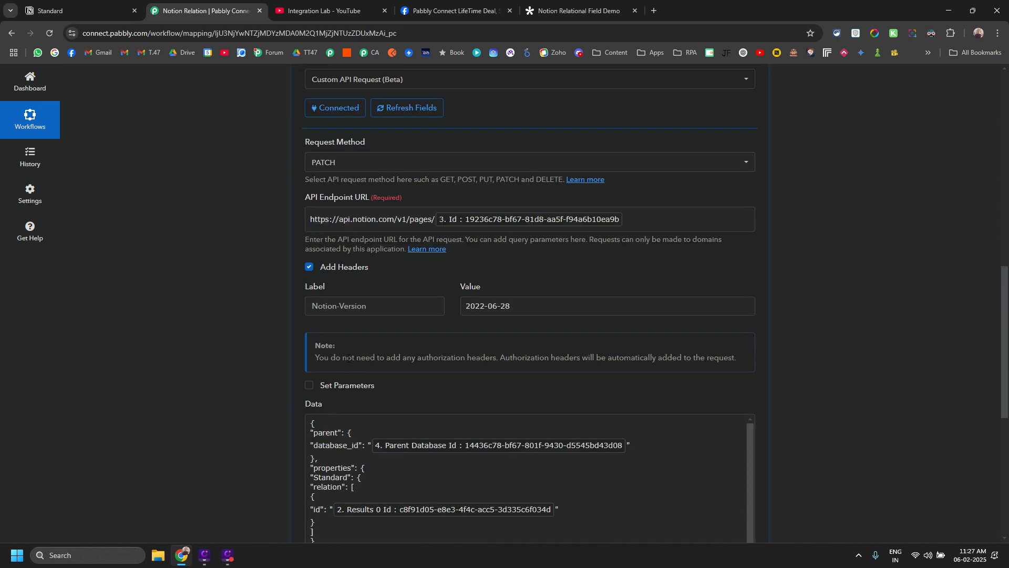
{"action": "scroll", "coordinate": [295, 327], "scroll_direction": "up", "scroll_amount": 5}
{"action": "scroll", "coordinate": [282, 329], "scroll_direction": "up", "scroll_amount": 4}
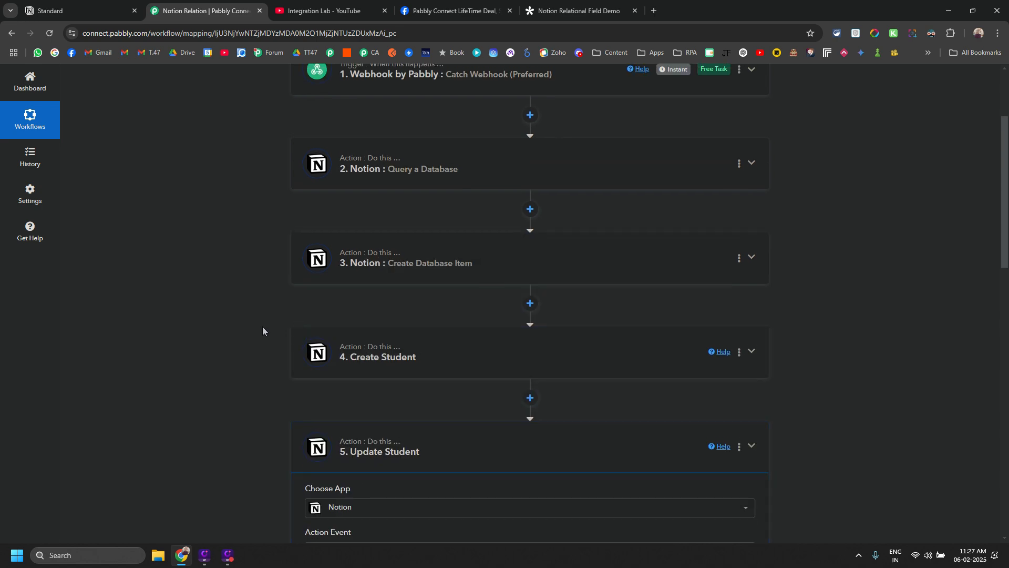
{"action": "scroll", "coordinate": [268, 339], "scroll_direction": "down", "scroll_amount": 2}
{"action": "scroll", "coordinate": [278, 352], "scroll_direction": "up", "scroll_amount": 2}
In the Update Student JSON data, replace the database_id mapping with the Parent Database Id from action 3, Create Database Item
{"action": "scroll", "coordinate": [255, 276], "scroll_direction": "down", "scroll_amount": 12}
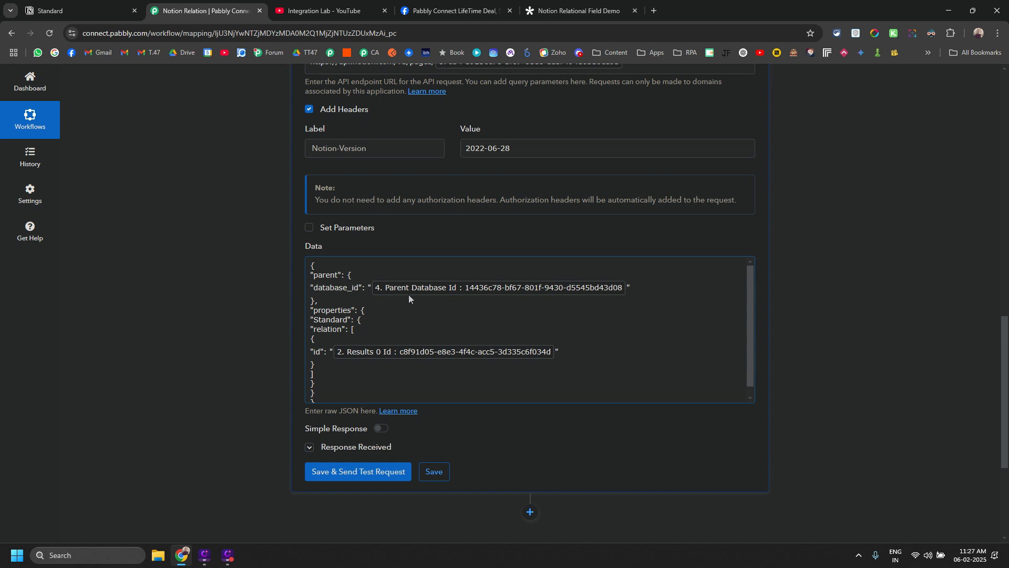
{"action": "left_click", "coordinate": [374, 292]}
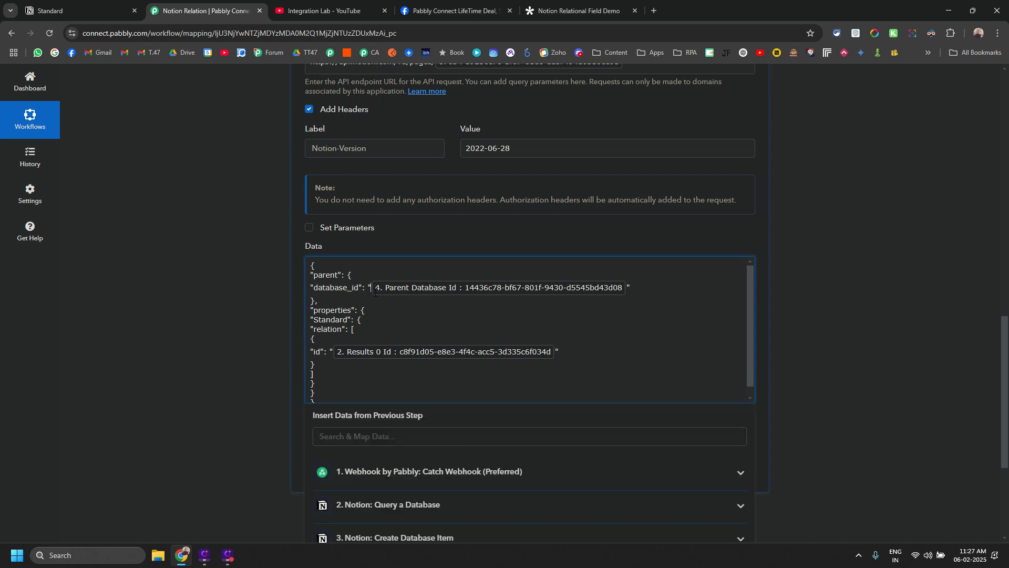
{"action": "key", "text": "BackSpace"}
{"action": "scroll", "coordinate": [289, 454], "scroll_direction": "down", "scroll_amount": 3}
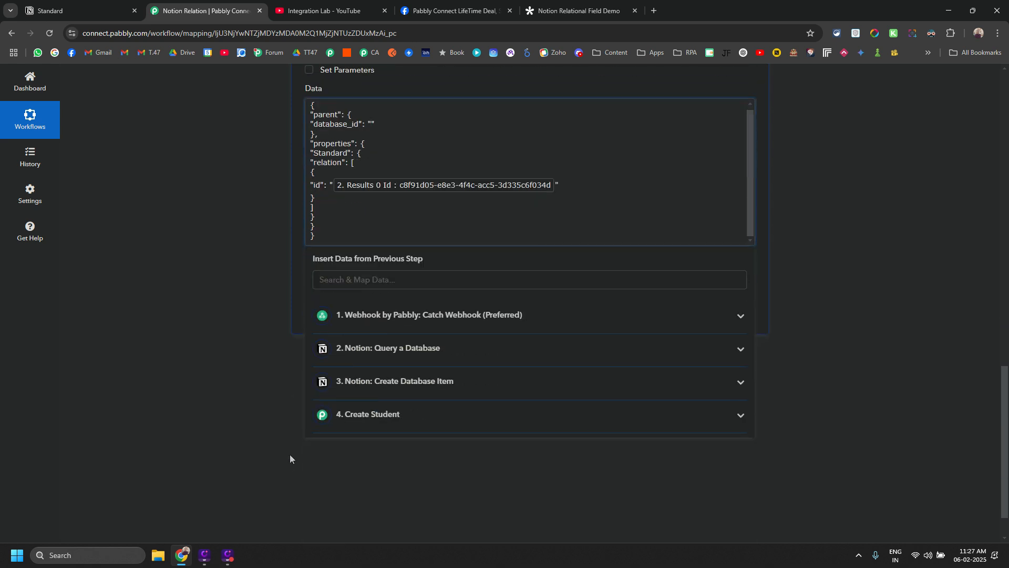
{"action": "left_click", "coordinate": [362, 382]}
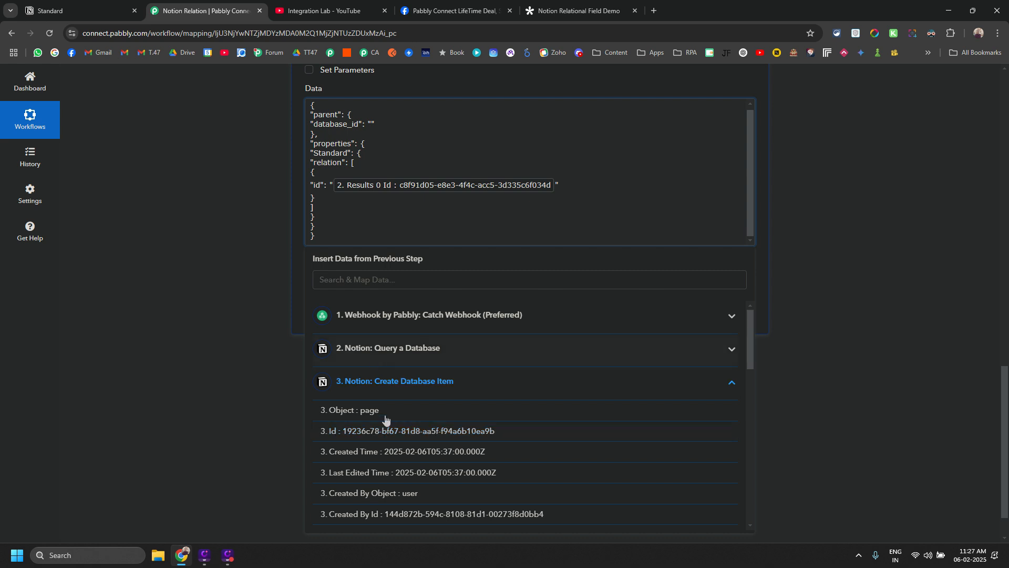
{"action": "type", "text": "paren"}
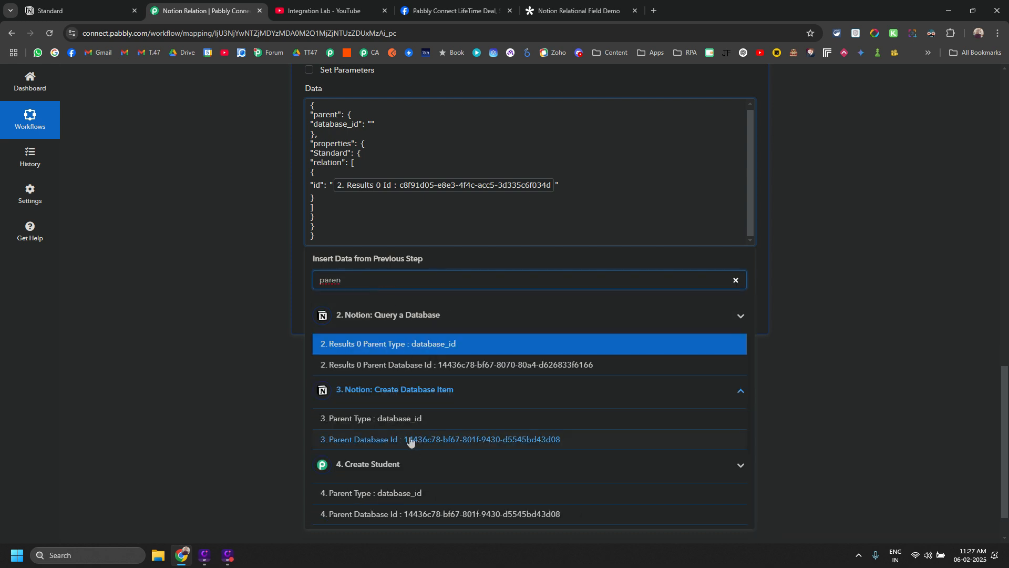
{"action": "scroll", "coordinate": [411, 438], "scroll_direction": "down", "scroll_amount": 1}
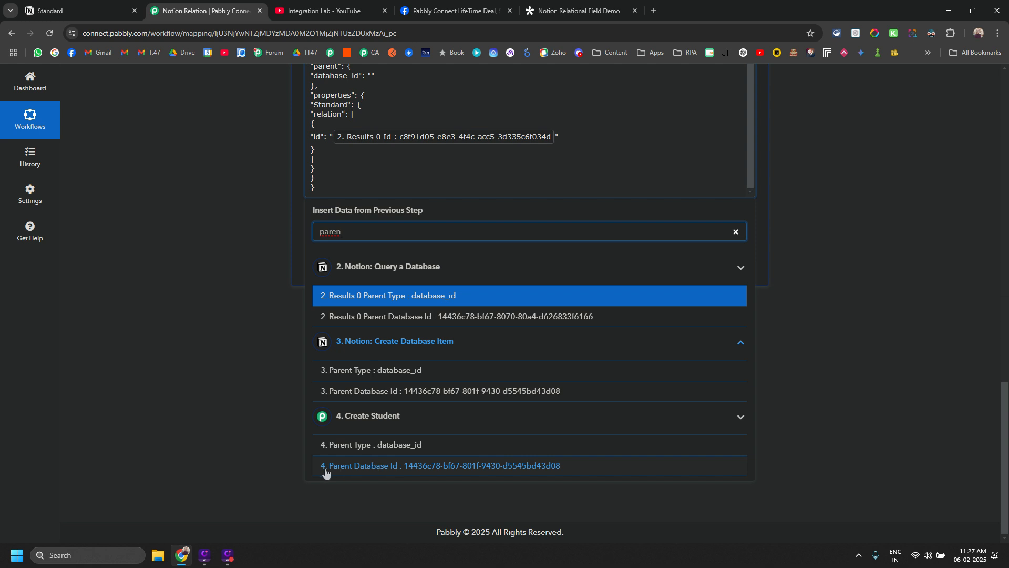
{"action": "left_click", "coordinate": [378, 394]}
{"action": "left_click", "coordinate": [230, 321]}
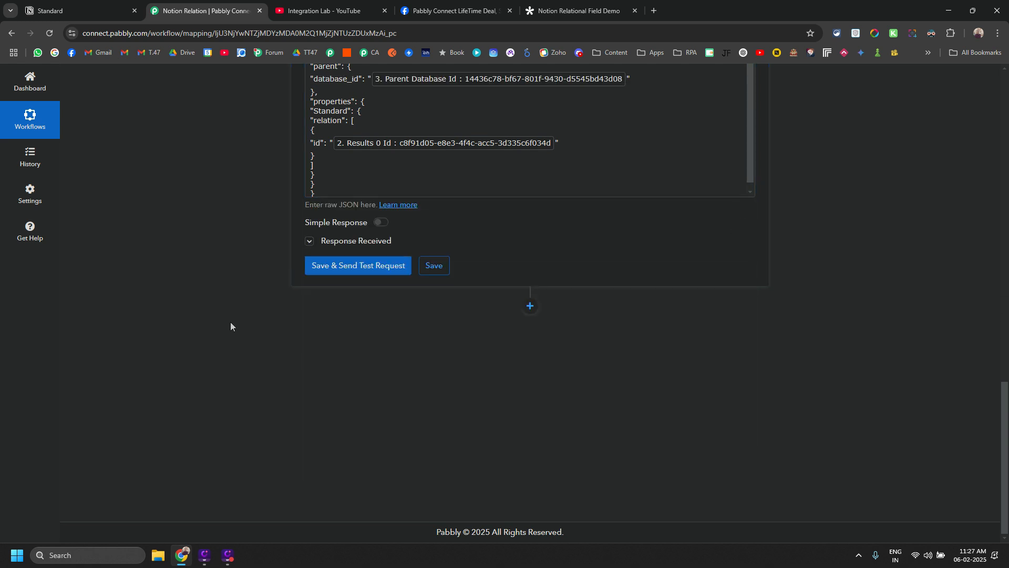
Check the relation id mapping in the Update Student data against the Query a Database action, and collapse Update Student
{"action": "scroll", "coordinate": [230, 322], "scroll_direction": "up", "scroll_amount": 2}
{"action": "scroll", "coordinate": [243, 343], "scroll_direction": "up", "scroll_amount": 3}
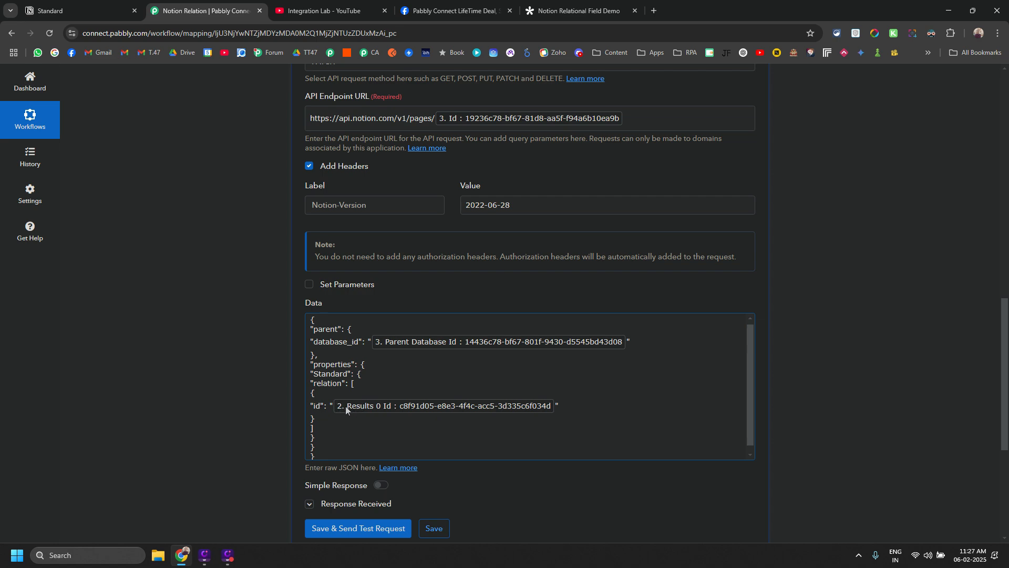
{"action": "scroll", "coordinate": [249, 377], "scroll_direction": "up", "scroll_amount": 18}
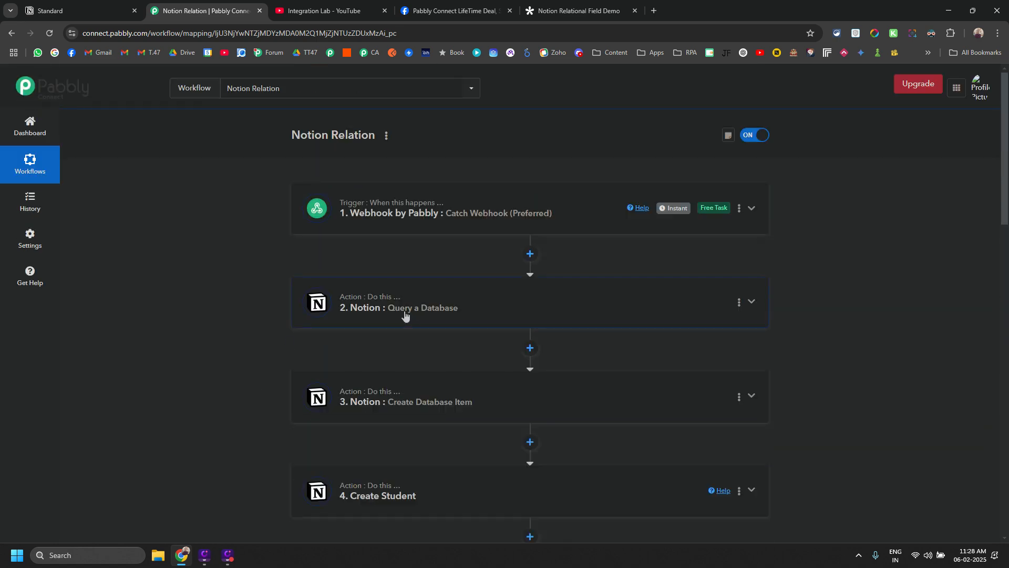
{"action": "scroll", "coordinate": [304, 351], "scroll_direction": "down", "scroll_amount": 15}
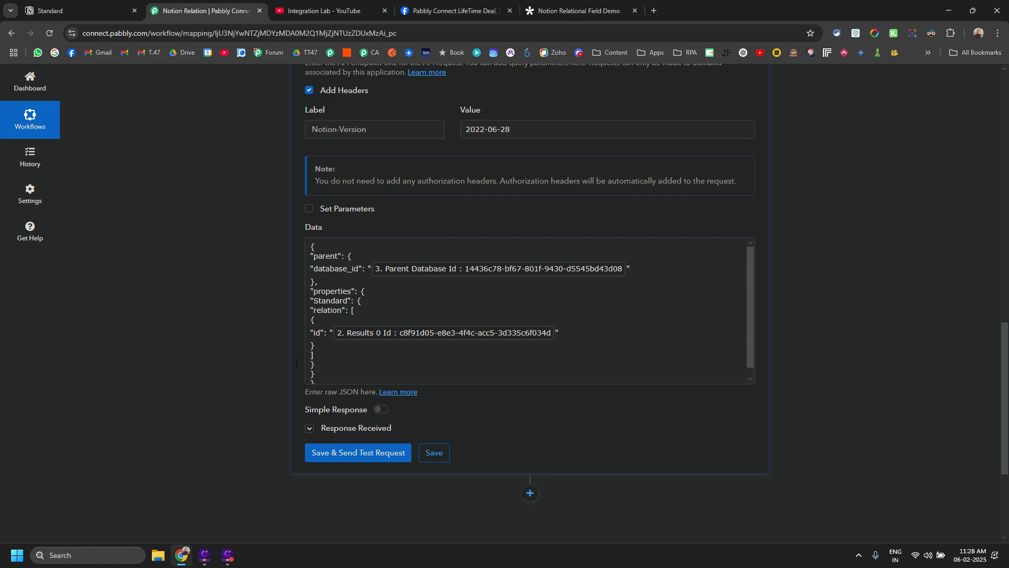
{"action": "scroll", "coordinate": [378, 358], "scroll_direction": "up", "scroll_amount": 10}
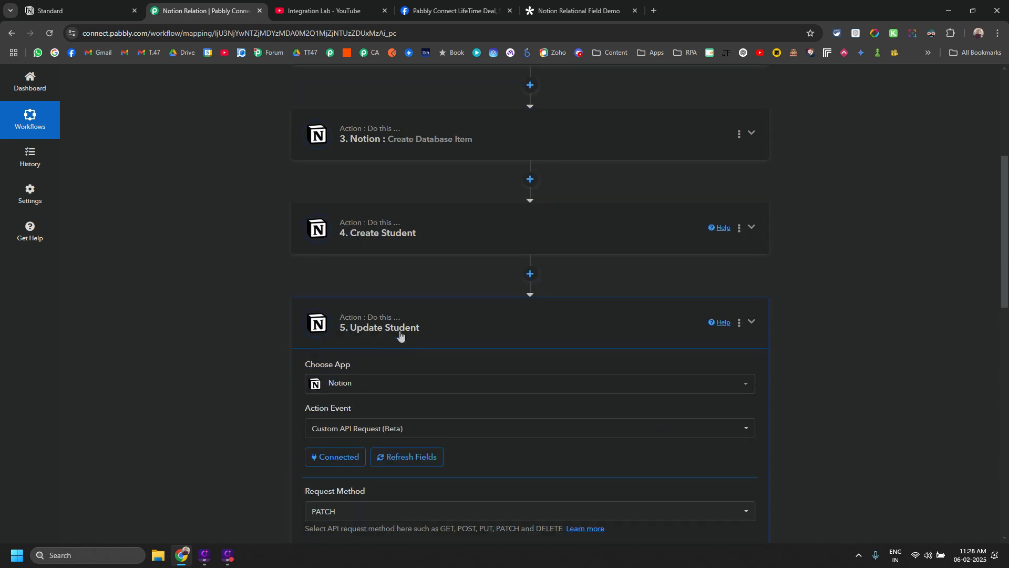
{"action": "scroll", "coordinate": [323, 287], "scroll_direction": "up", "scroll_amount": 2}
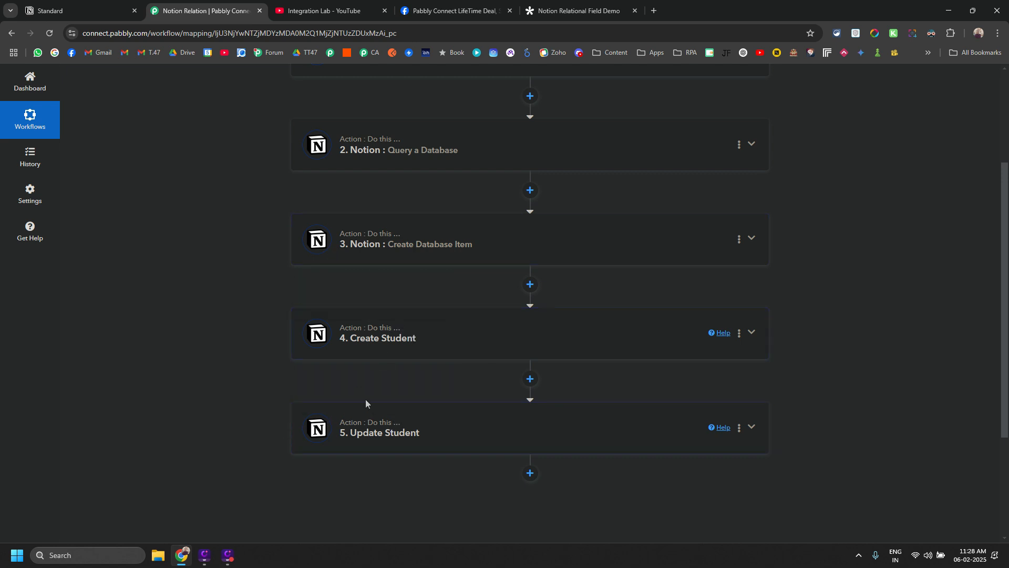
Expand action 4, Create Student, and review its Custom API Request event and POST method, highlighting the API endpoint URL
{"action": "left_click", "coordinate": [387, 337]}
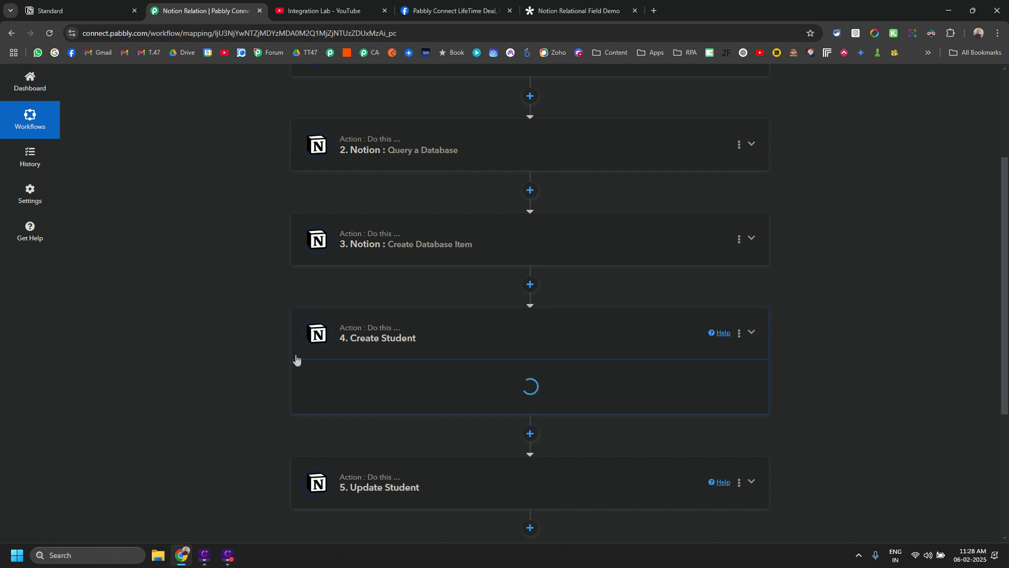
{"action": "scroll", "coordinate": [277, 368], "scroll_direction": "down", "scroll_amount": 5}
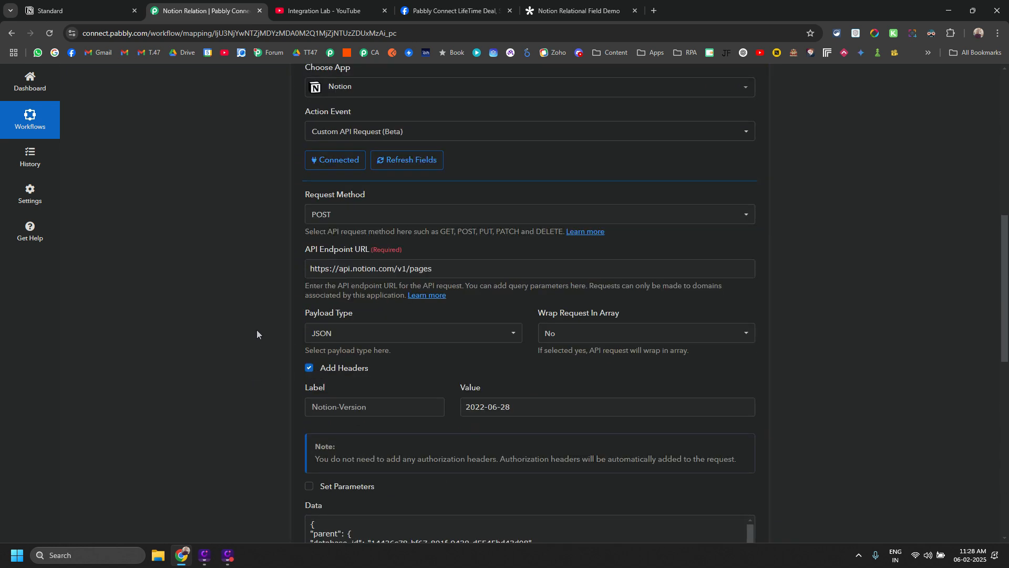
{"action": "scroll", "coordinate": [257, 329], "scroll_direction": "up", "scroll_amount": 2}
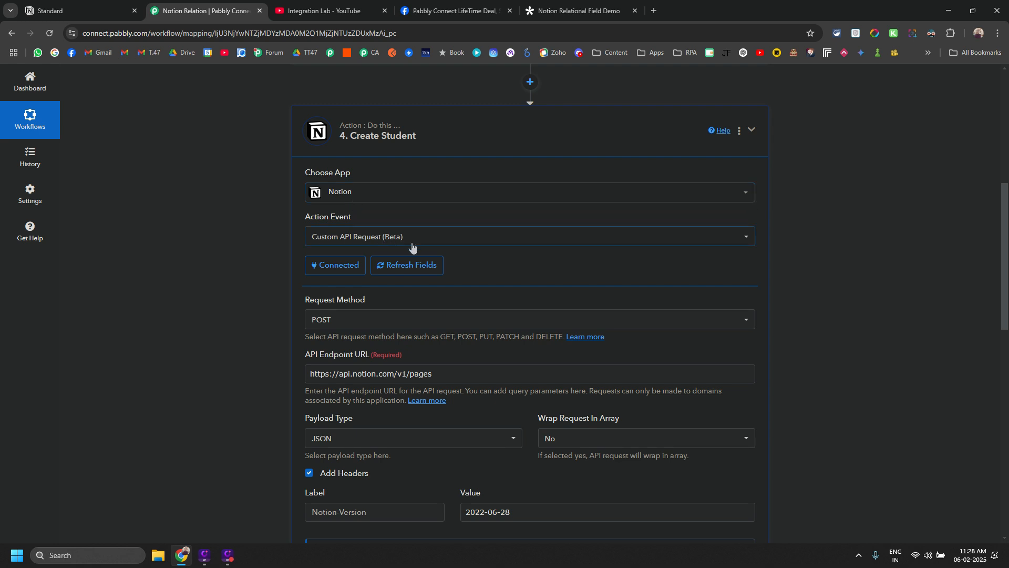
{"action": "scroll", "coordinate": [340, 324], "scroll_direction": "down", "scroll_amount": 1}
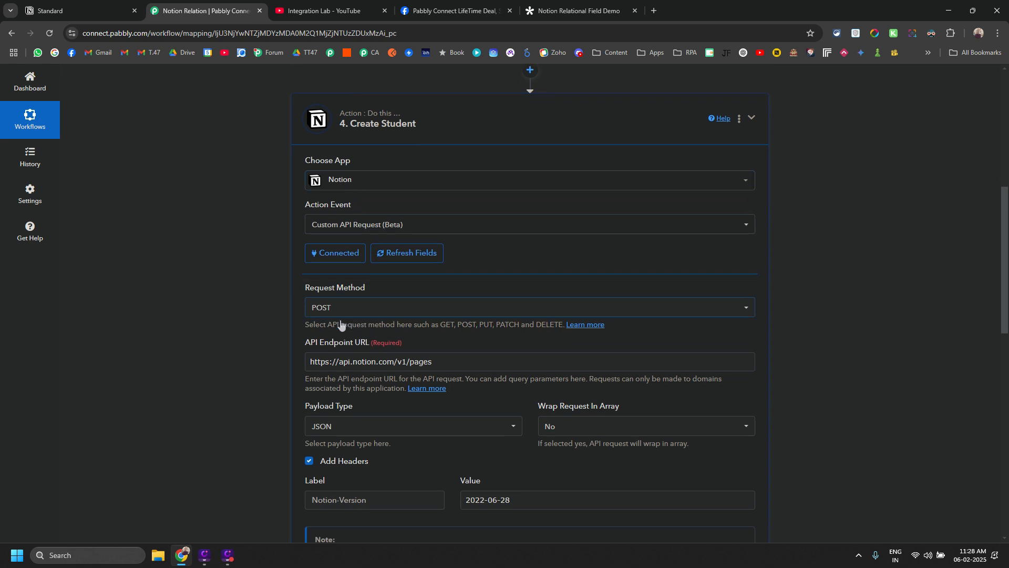
{"action": "scroll", "coordinate": [340, 324], "scroll_direction": "down", "scroll_amount": 1}
{"action": "triple_click", "coordinate": [370, 325]}
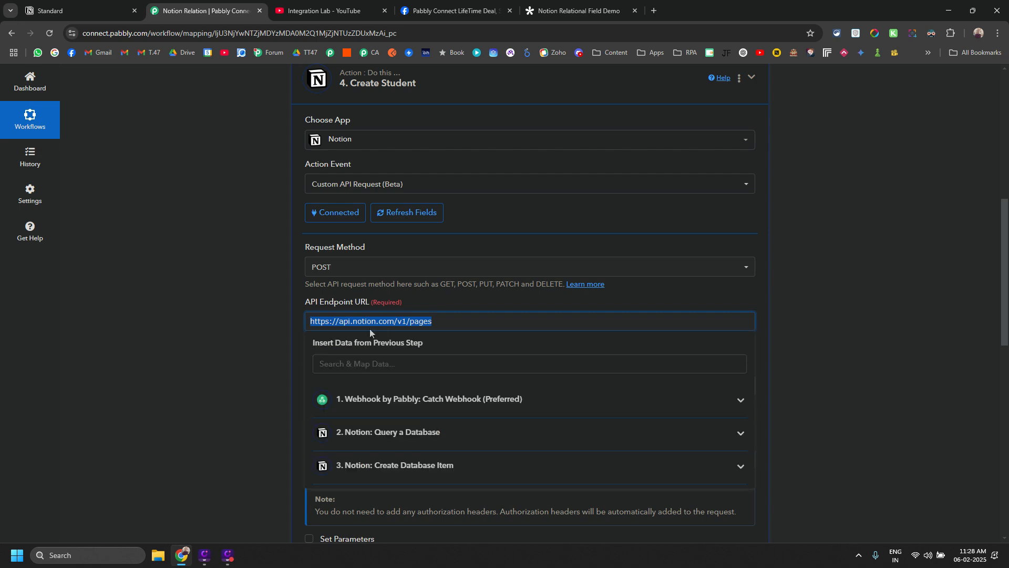
{"action": "left_click", "coordinate": [458, 327]}
Review the Create Student request's header and JSON data, highlighting the Name property line with its mapped form value
{"action": "scroll", "coordinate": [215, 307], "scroll_direction": "down", "scroll_amount": 3}
{"action": "scroll", "coordinate": [216, 306], "scroll_direction": "down", "scroll_amount": 3}
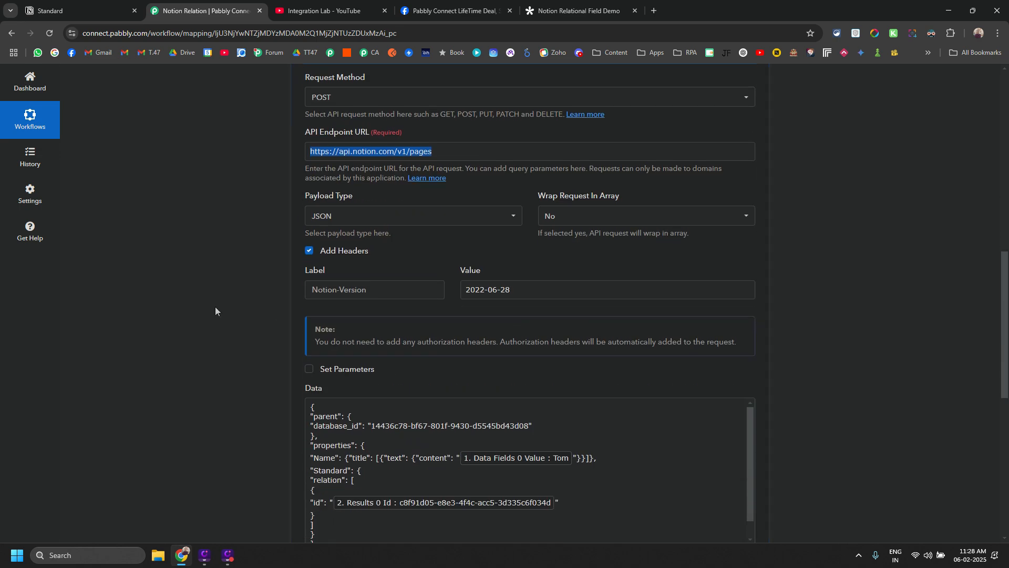
{"action": "scroll", "coordinate": [332, 291], "scroll_direction": "down", "scroll_amount": 1}
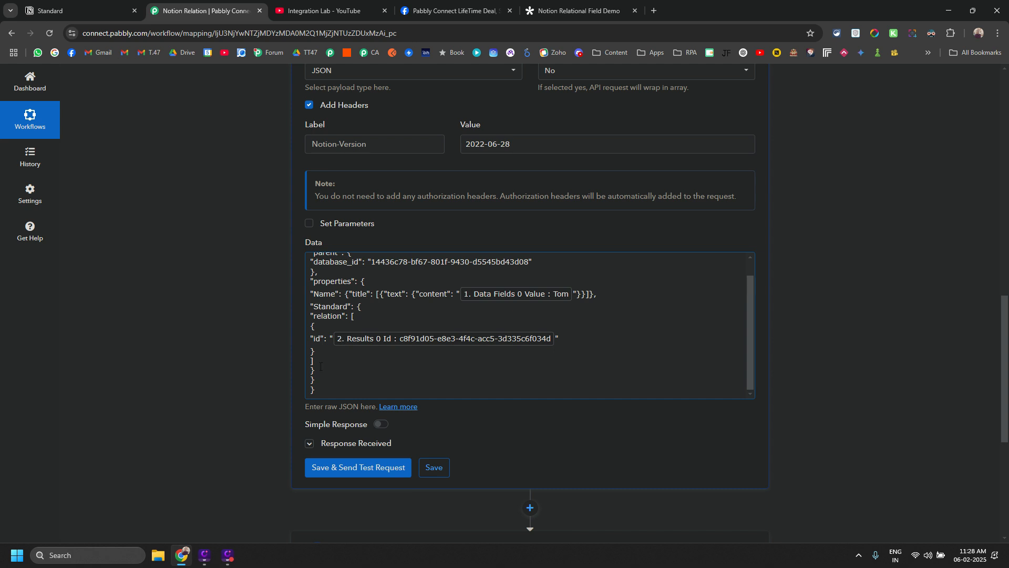
{"action": "scroll", "coordinate": [321, 366], "scroll_direction": "up", "scroll_amount": 2}
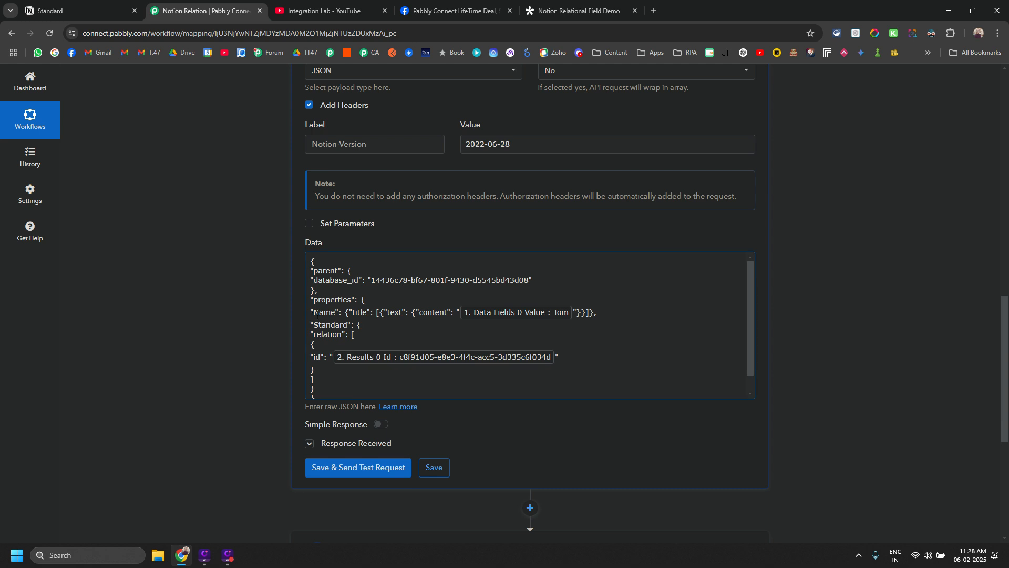
{"action": "left_click_drag", "start_coordinate": [310, 312], "coordinate": [614, 315]}
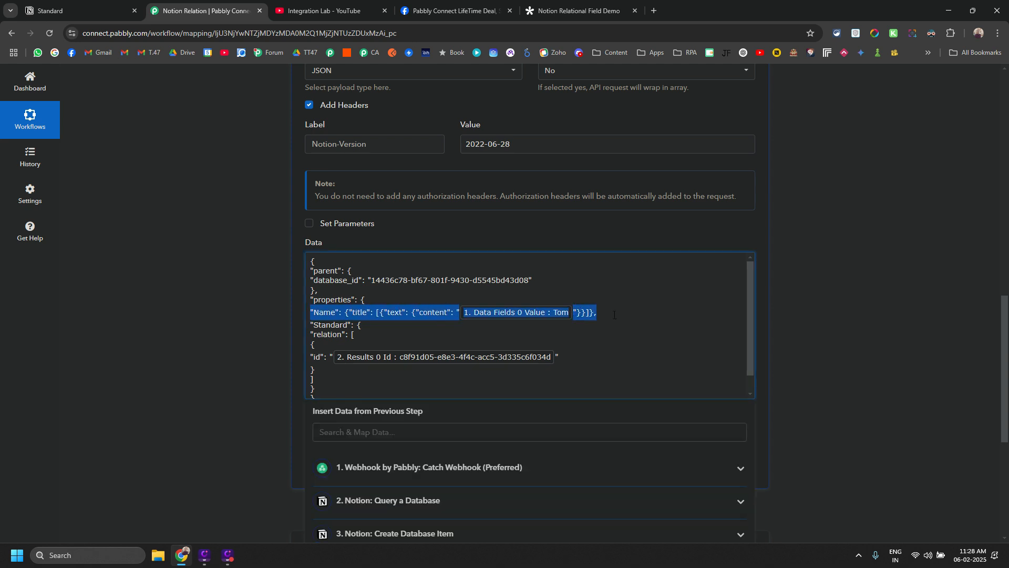
{"action": "left_click", "coordinate": [236, 312]}
{"action": "left_click", "coordinate": [315, 312]}
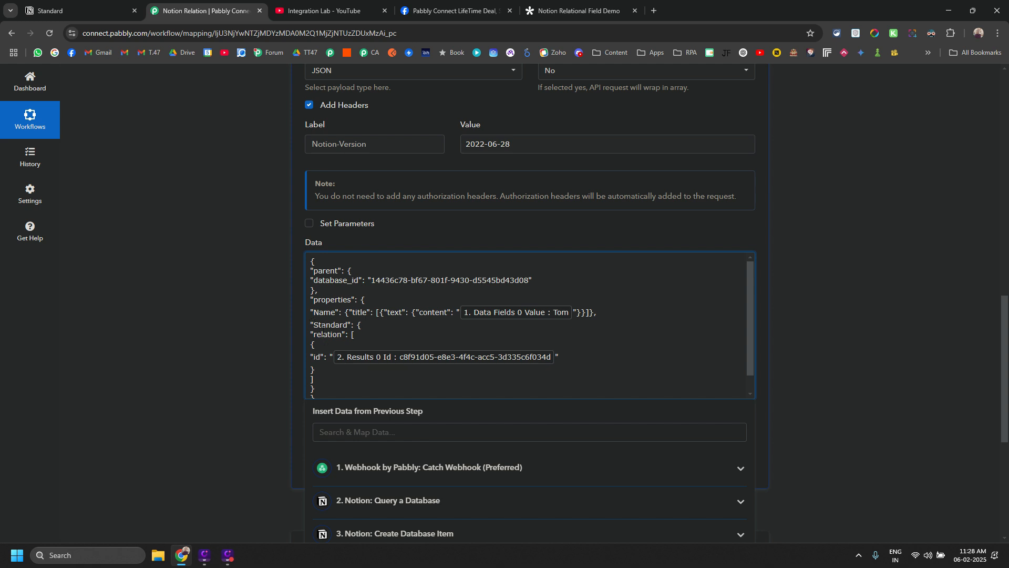
Highlight the Standard relation block in the Create Student JSON data and review its id mapping from the query results
{"action": "left_click_drag", "start_coordinate": [312, 325], "coordinate": [339, 388]}
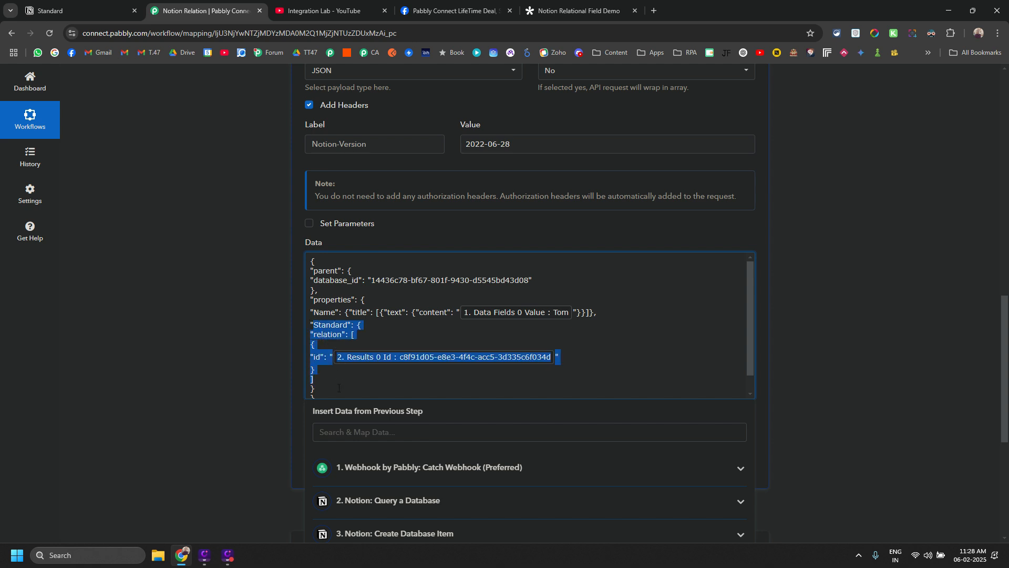
{"action": "left_click", "coordinate": [230, 332]}
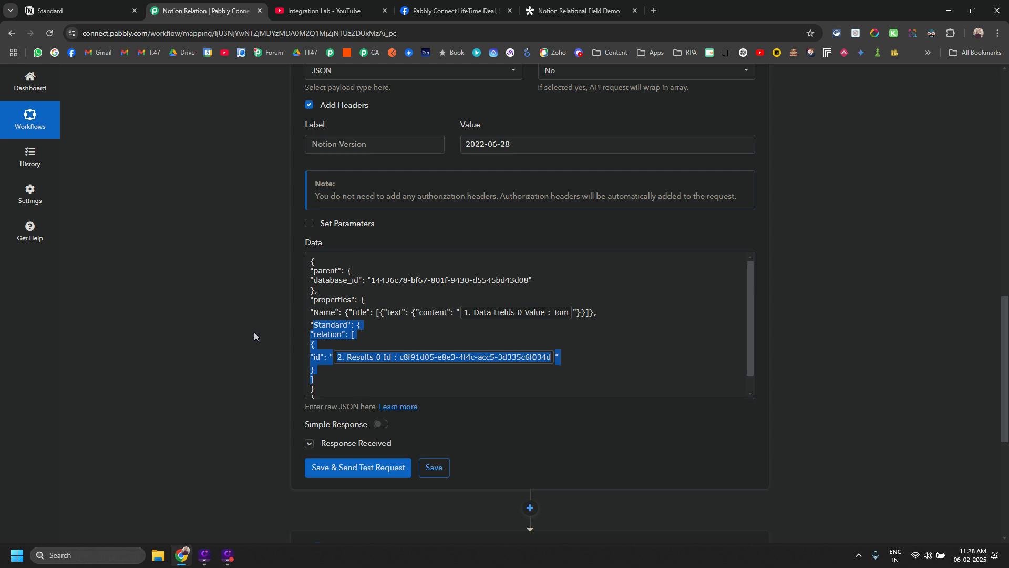
{"action": "left_click", "coordinate": [326, 319]}
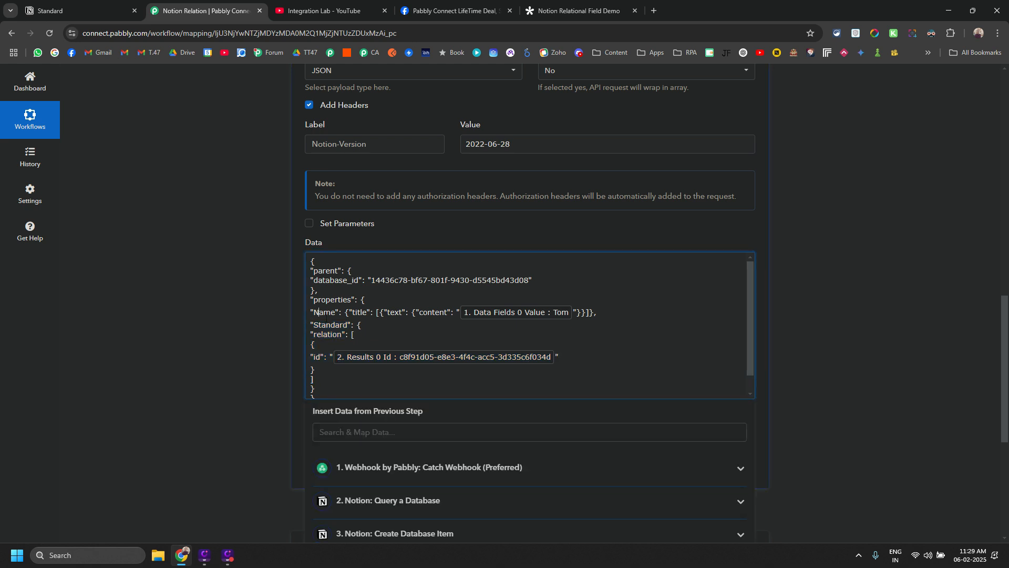
{"action": "left_click", "coordinate": [266, 325]}
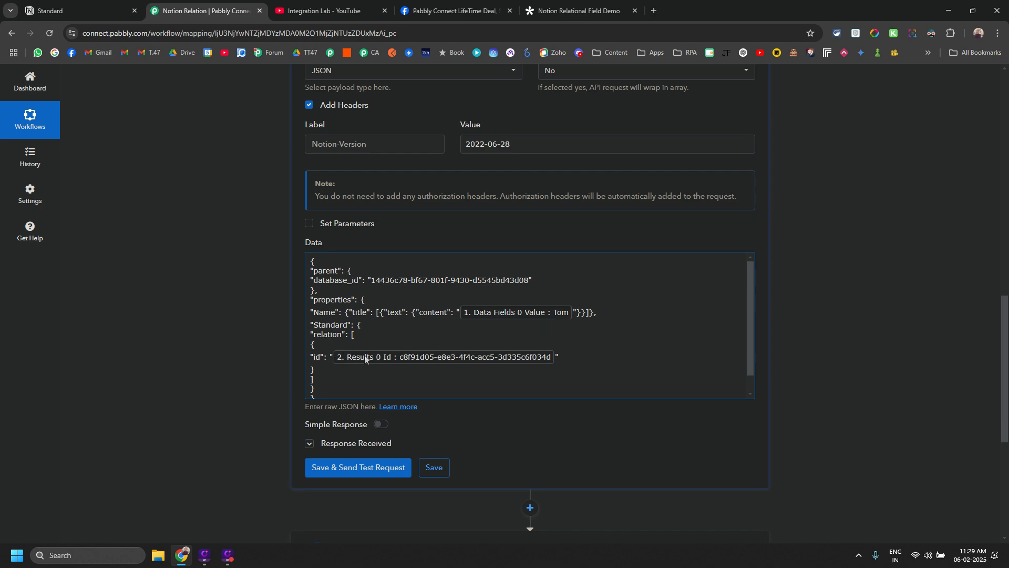
Trace the relation id mapping back to action 2, Query a Database, and read the Create Student JSON data through to its closing brackets
{"action": "scroll", "coordinate": [229, 317], "scroll_direction": "up", "scroll_amount": 12}
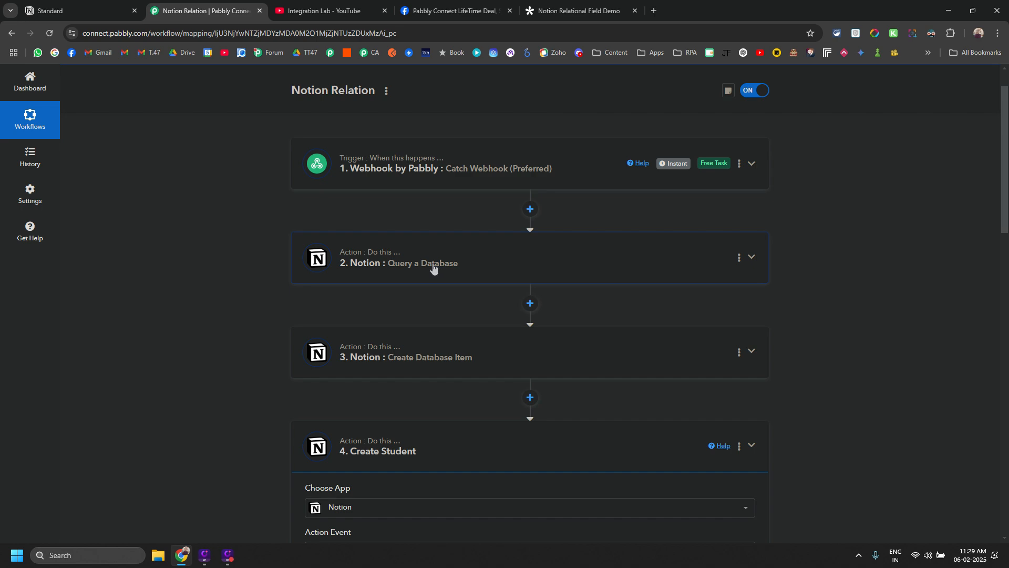
{"action": "scroll", "coordinate": [305, 271], "scroll_direction": "down", "scroll_amount": 12}
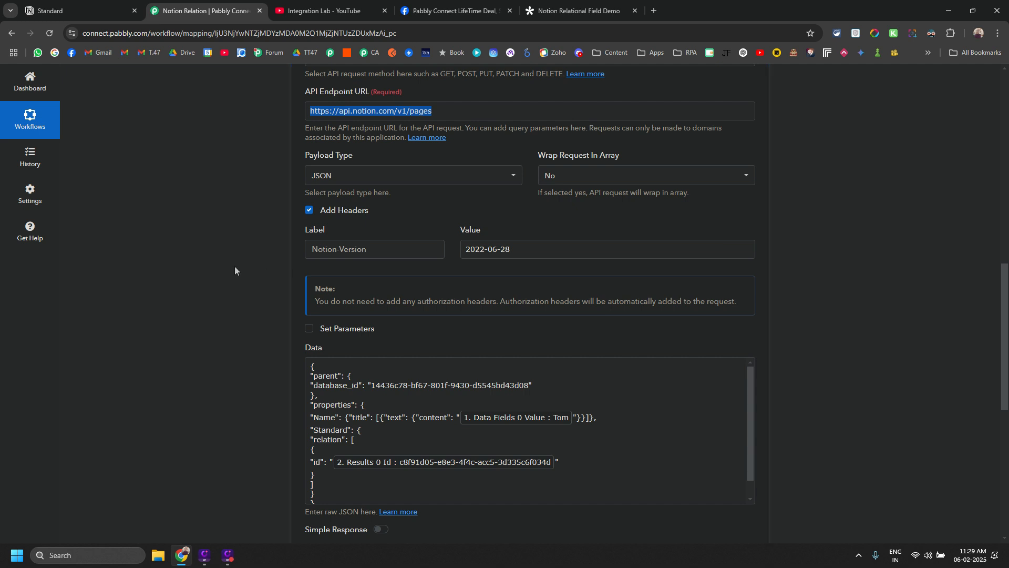
{"action": "scroll", "coordinate": [234, 268], "scroll_direction": "down", "scroll_amount": 4}
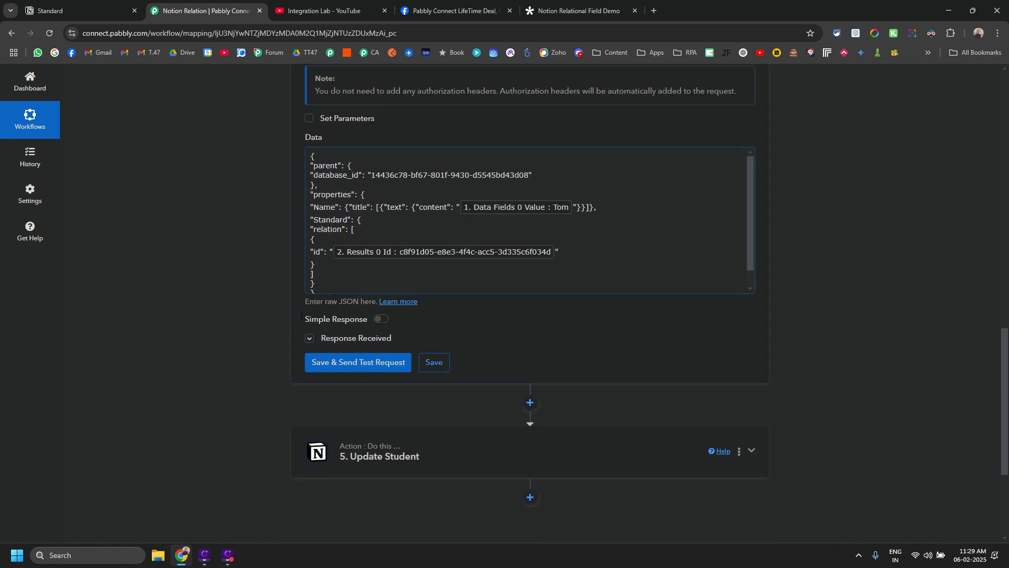
{"action": "scroll", "coordinate": [466, 265], "scroll_direction": "down", "scroll_amount": 2}
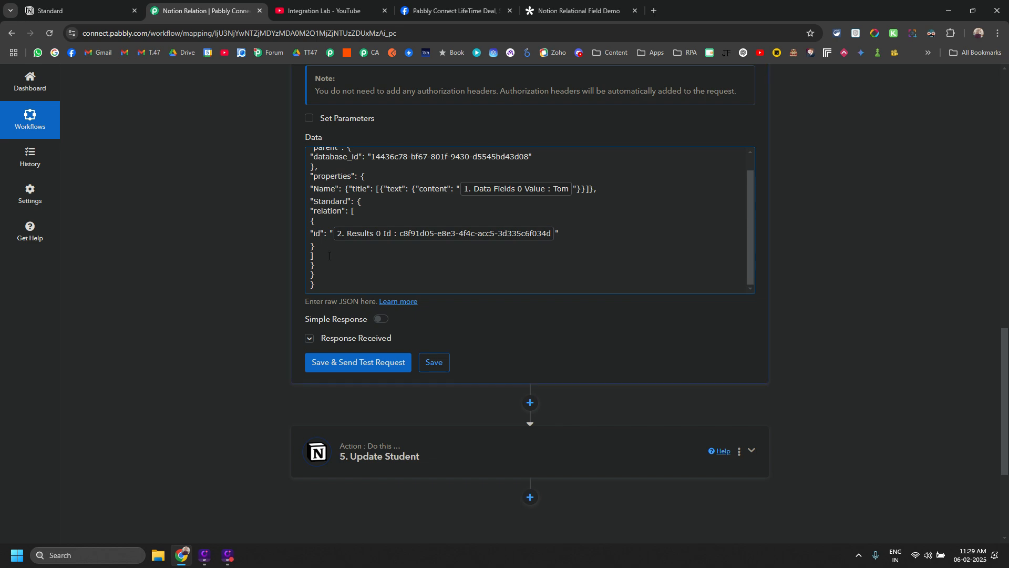
{"action": "scroll", "coordinate": [329, 266], "scroll_direction": "up", "scroll_amount": 1}
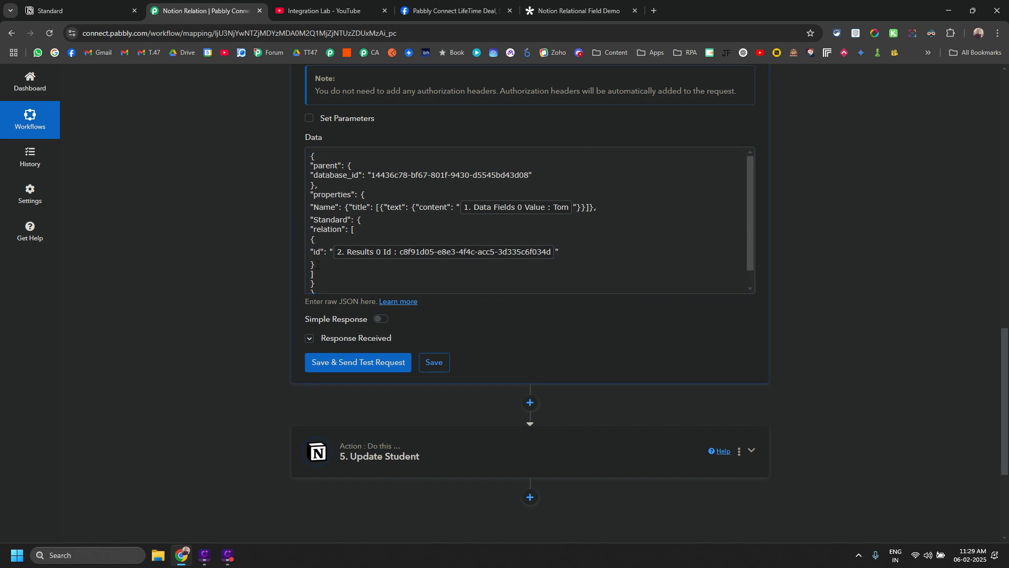
Look over the Create Student request and preceding actions, collapse Create Student, and switch to the Integration Lab channel on YouTube
{"action": "scroll", "coordinate": [217, 246], "scroll_direction": "up", "scroll_amount": 6}
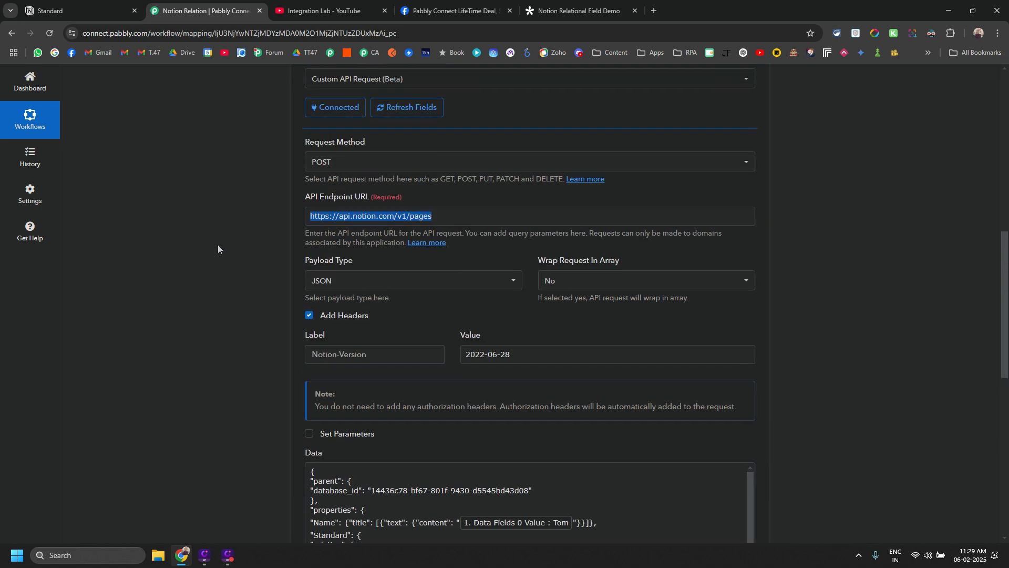
{"action": "scroll", "coordinate": [250, 252], "scroll_direction": "down", "scroll_amount": 2}
{"action": "scroll", "coordinate": [249, 252], "scroll_direction": "up", "scroll_amount": 11}
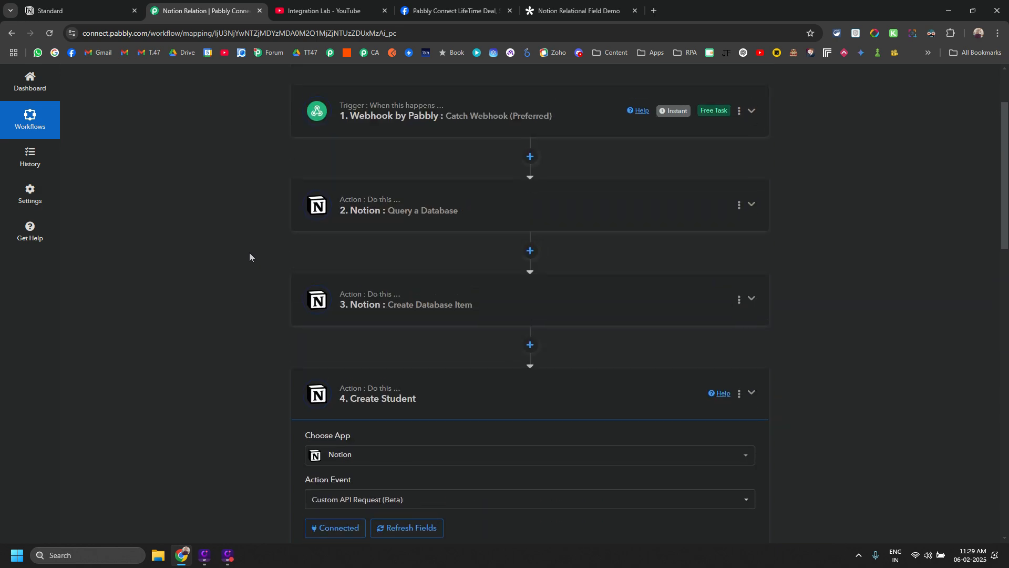
{"action": "scroll", "coordinate": [249, 256], "scroll_direction": "up", "scroll_amount": 2}
{"action": "scroll", "coordinate": [326, 315], "scroll_direction": "down", "scroll_amount": 3}
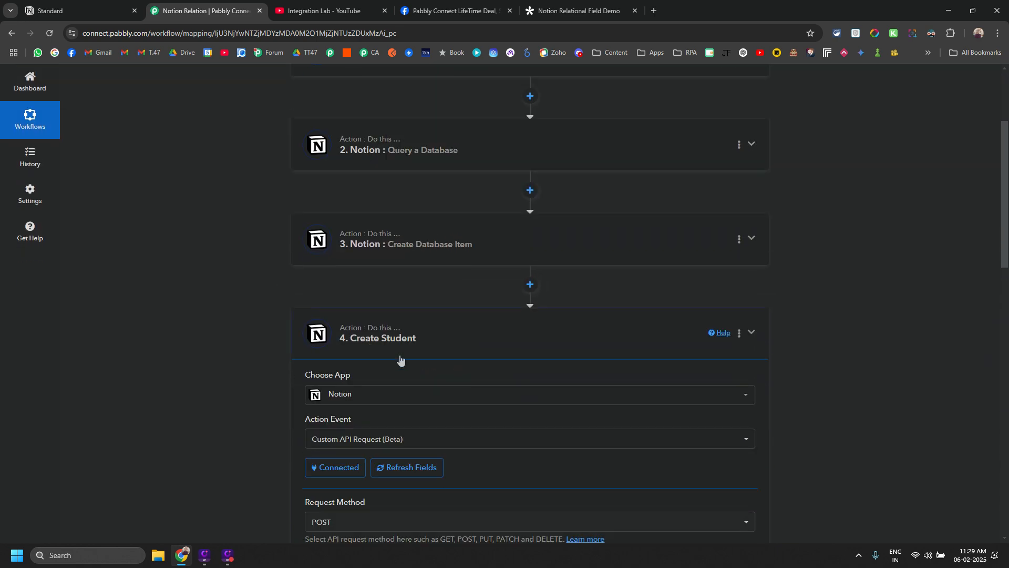
{"action": "left_click", "coordinate": [378, 335]}
{"action": "left_click", "coordinate": [324, 11]}
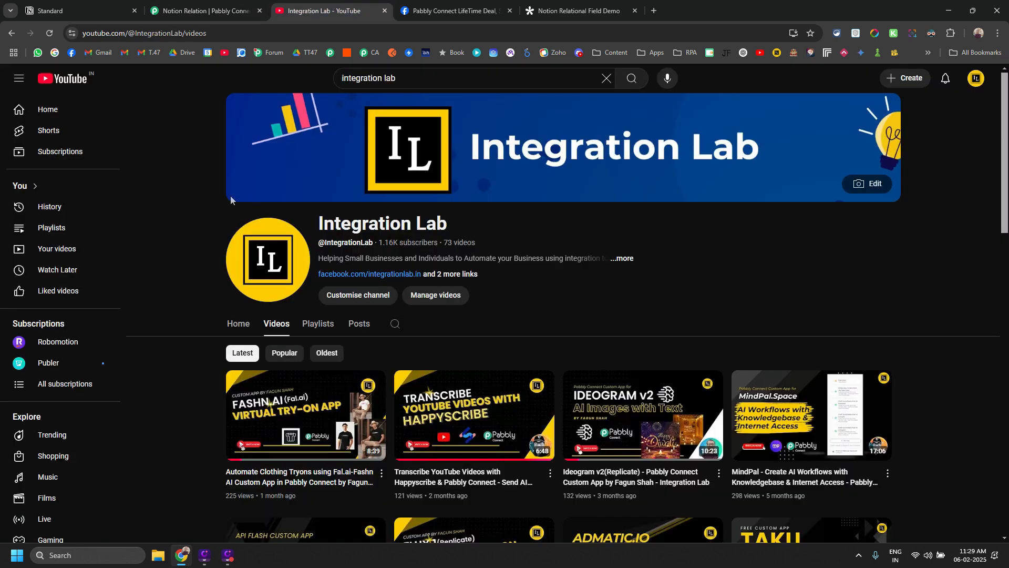